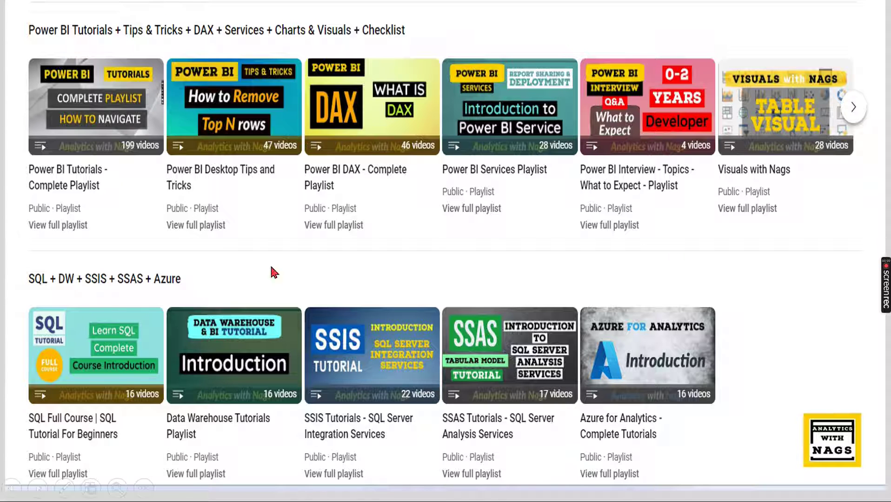
Exit the finished slide show back to Normal view of the four-slide presentation.
click(580, 270)
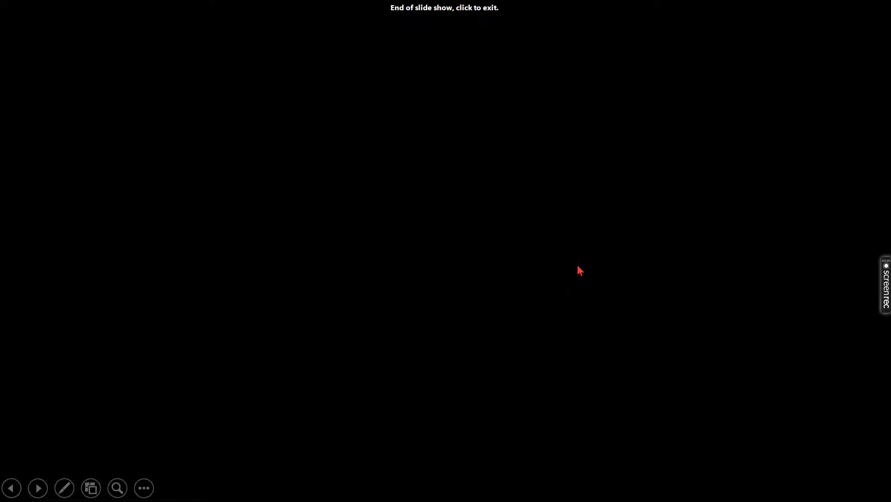
click(578, 269)
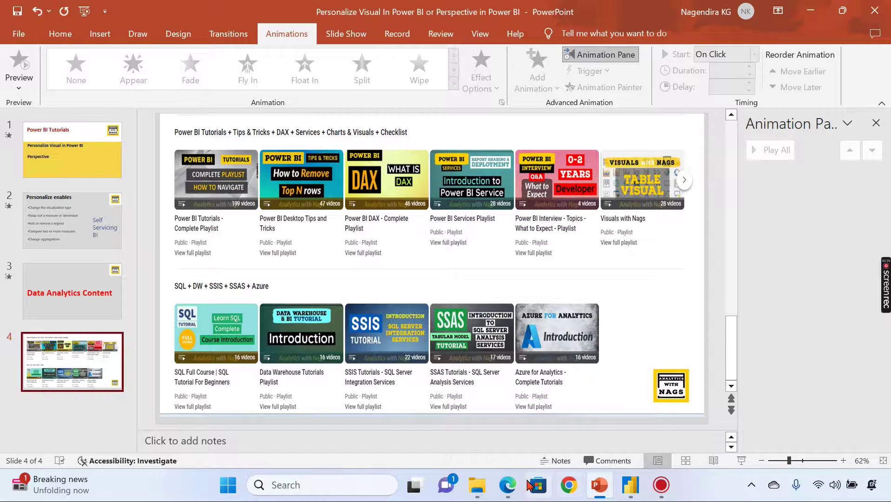
In the browser's published report, filter the Color slicer to Blue, then clear it.
click(508, 486)
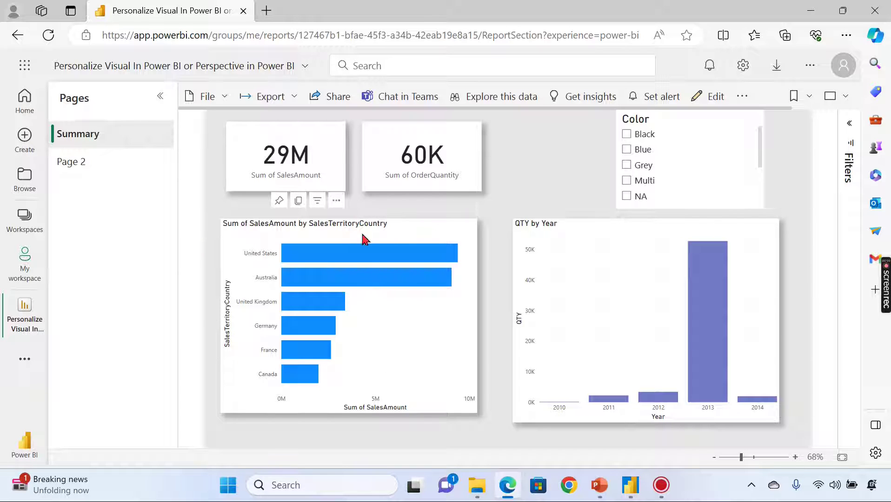
click(627, 150)
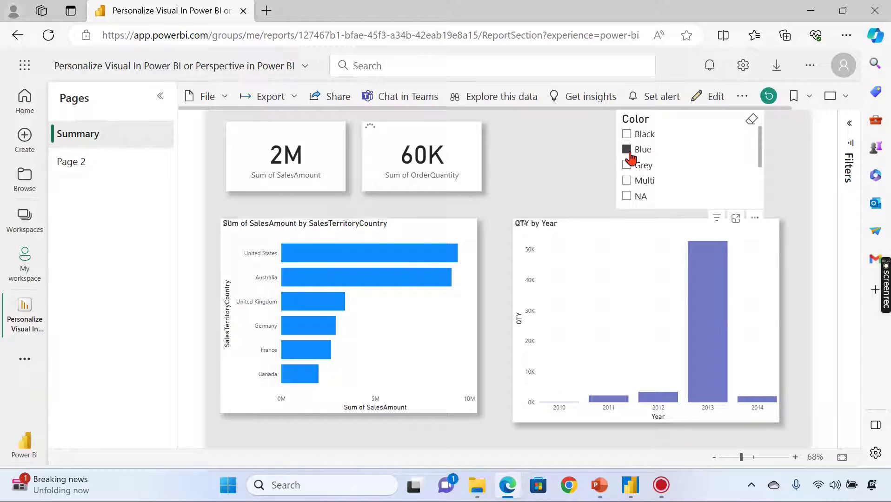
click(628, 149)
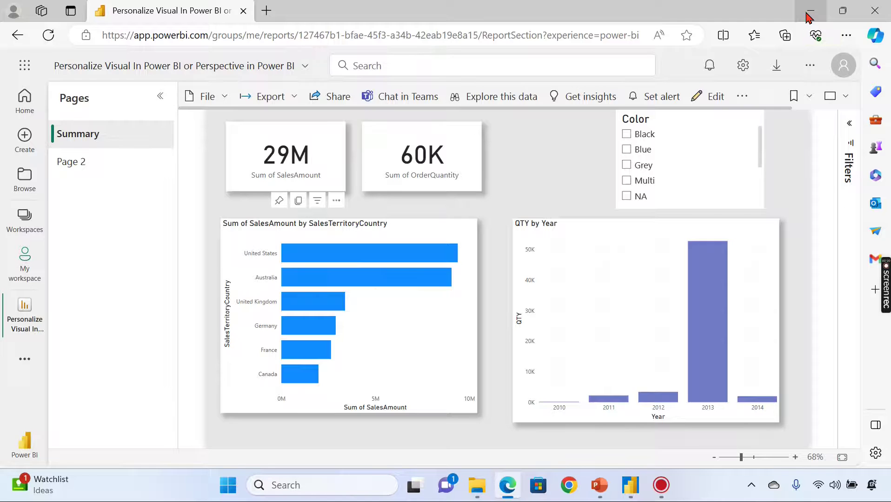
Bring Power BI Desktop forward and show the Summary page's format settings.
click(810, 13)
click(632, 486)
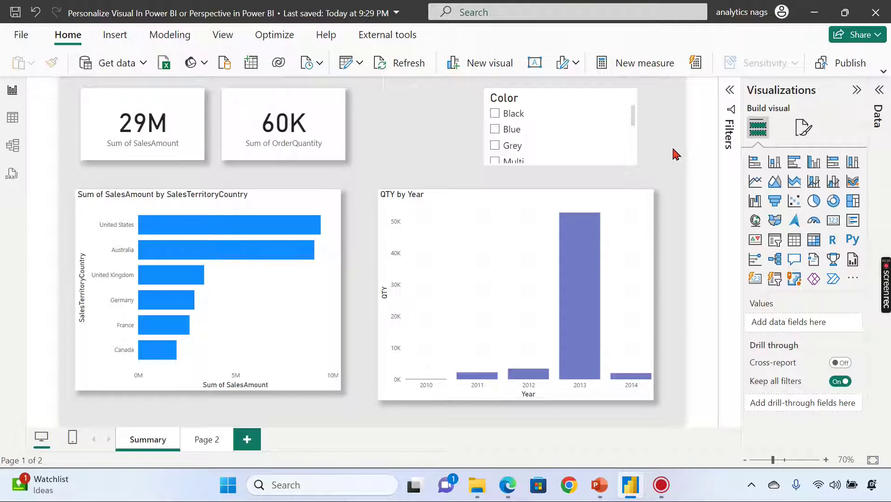
click(803, 128)
click(803, 129)
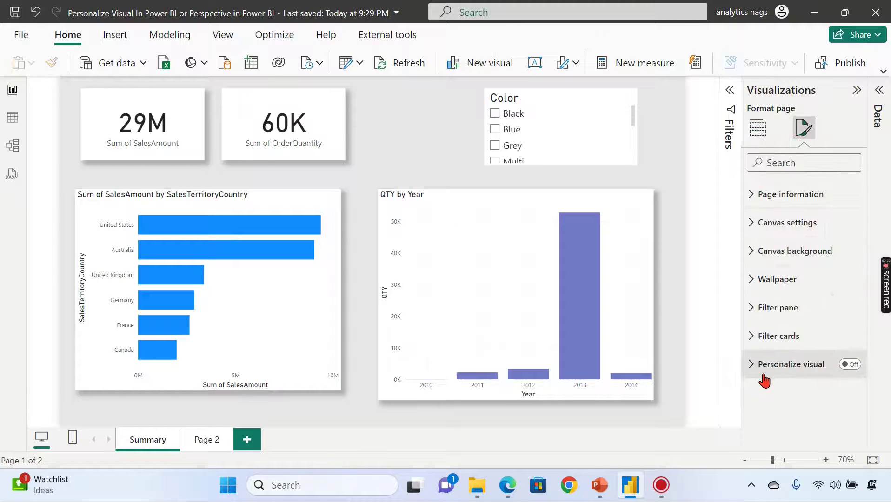
click(21, 41)
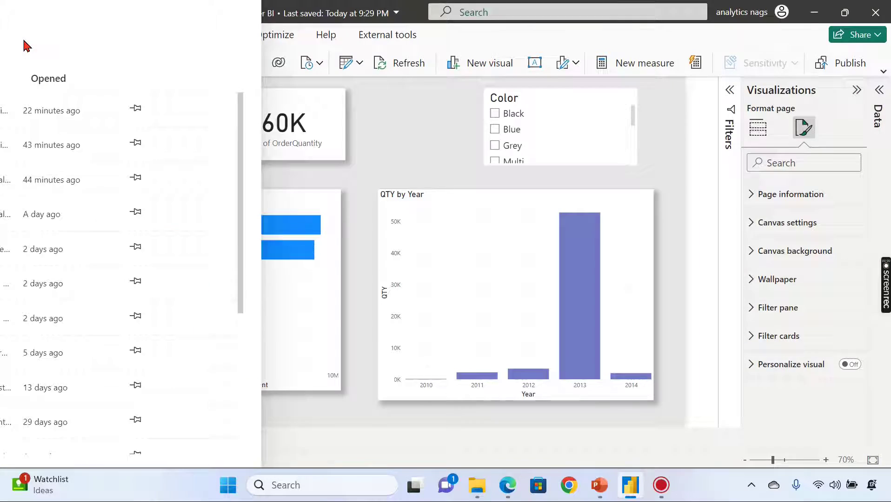
click(45, 280)
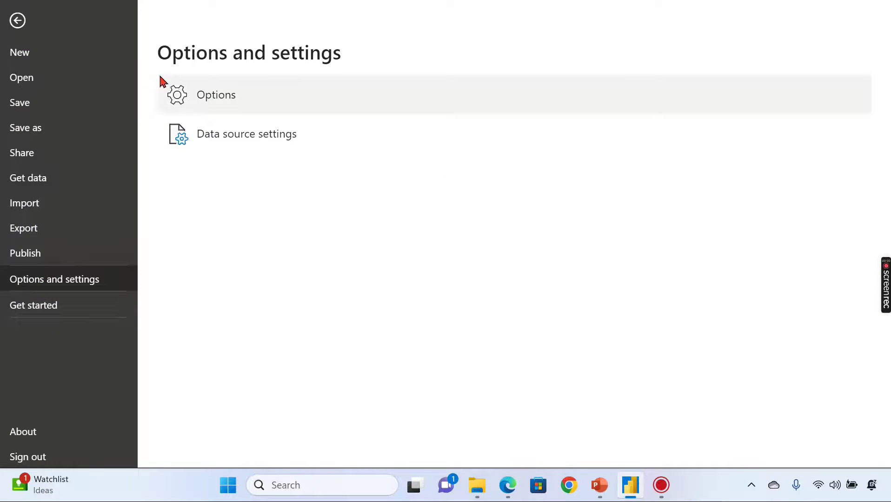
click(181, 87)
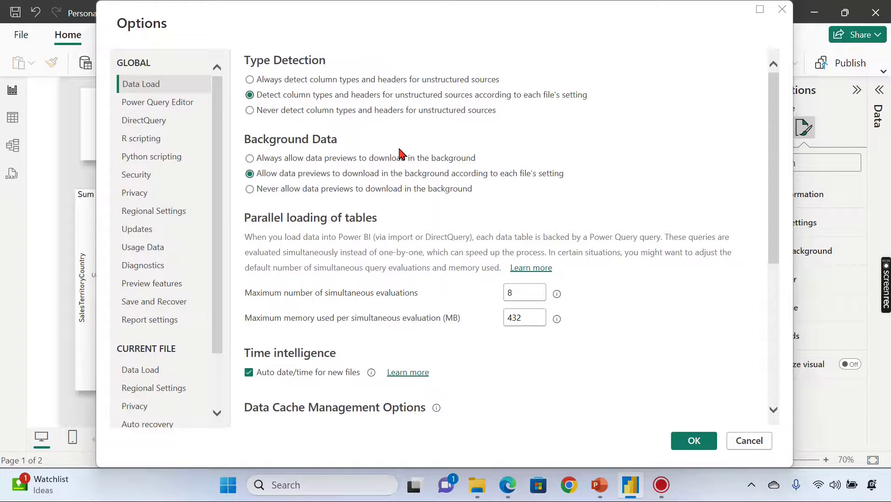
scroll(155, 353, down, 3)
click(146, 410)
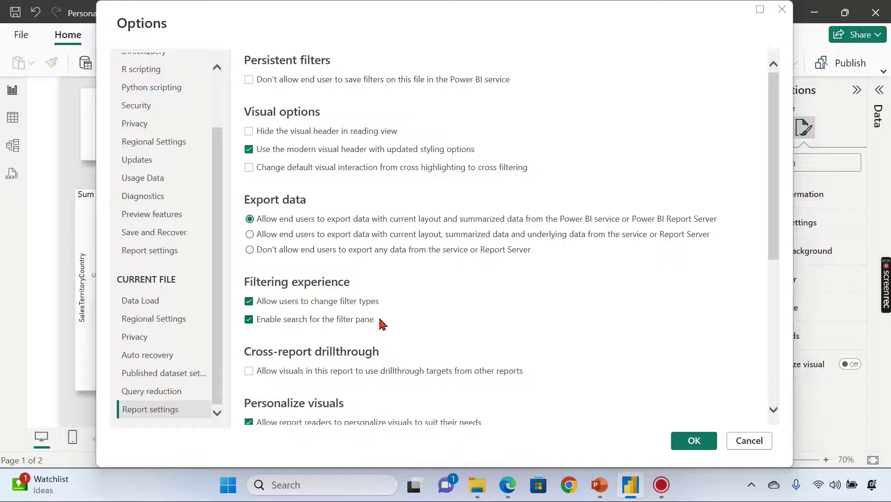
scroll(381, 324, down, 3)
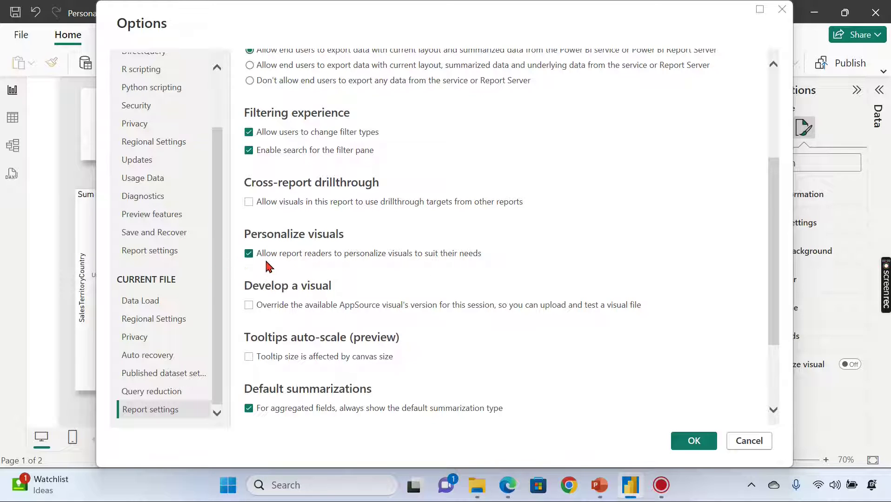
click(694, 445)
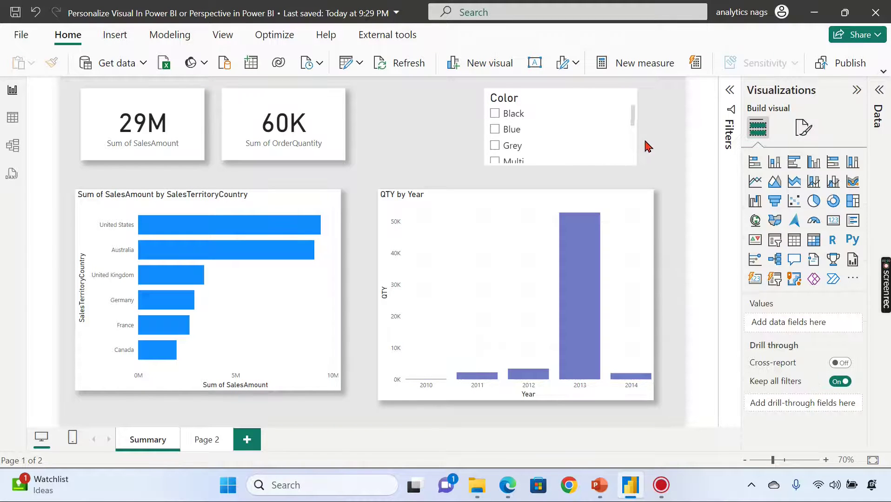
Turn the page's Personalize visual setting On and select the 60K card.
click(804, 128)
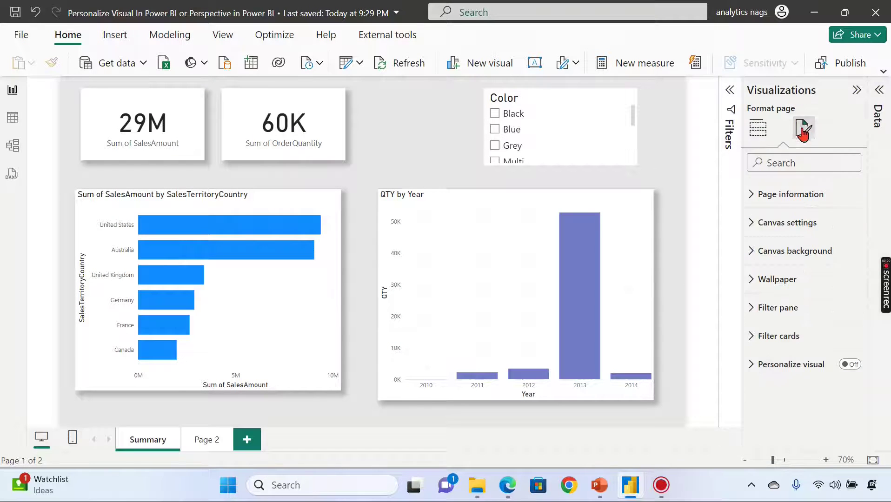
click(853, 366)
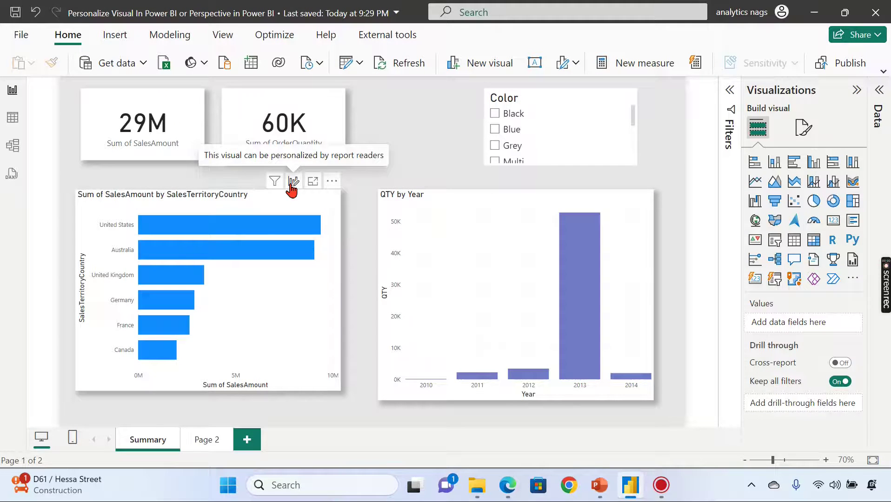
click(318, 116)
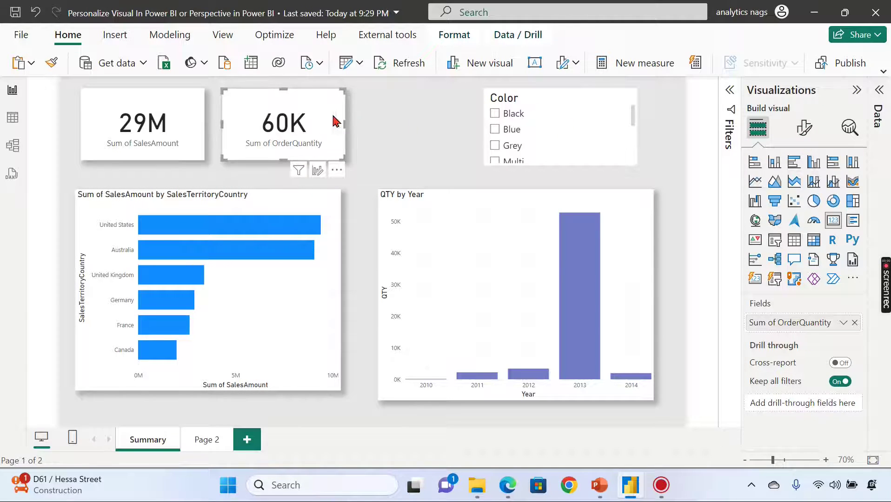
Turn off Personalize visual in the 60K card's General > Header icons > Icons, then deselect.
click(804, 126)
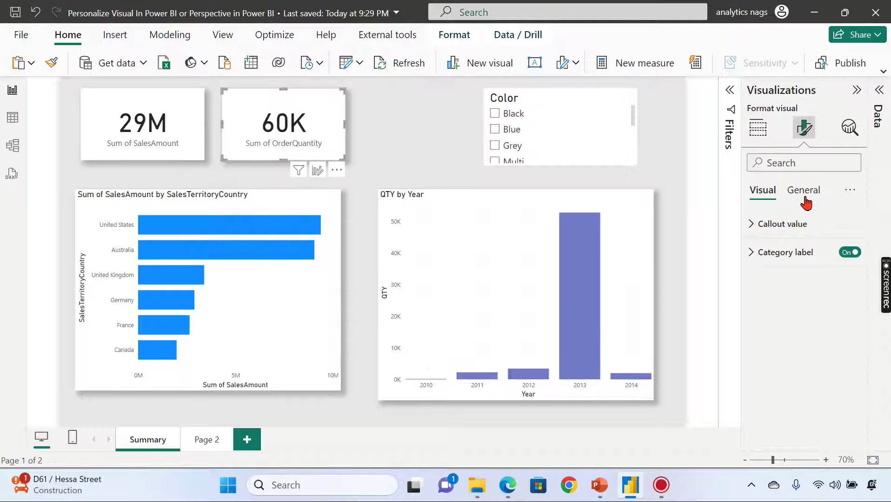
click(805, 190)
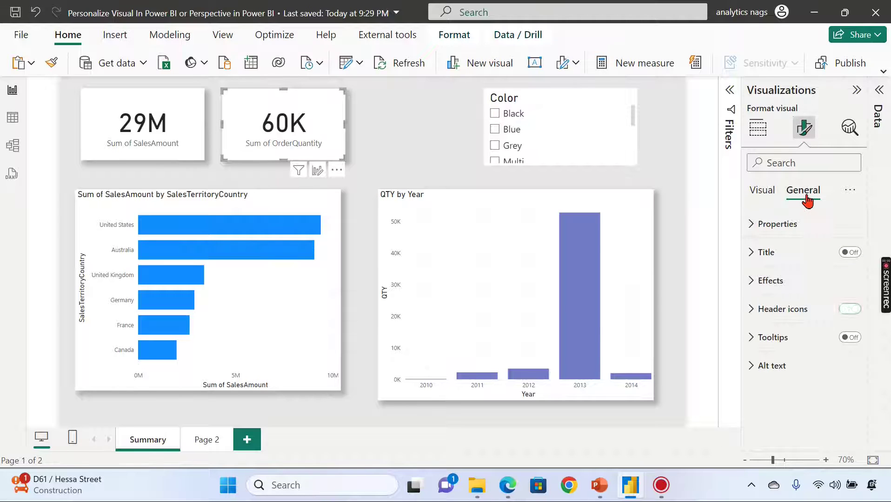
click(766, 309)
scroll(822, 293, down, 4)
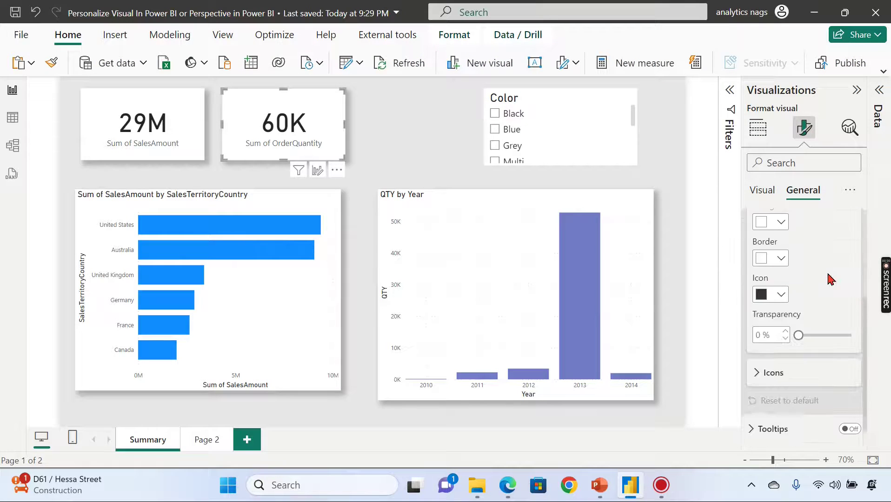
click(804, 361)
scroll(830, 221, down, 5)
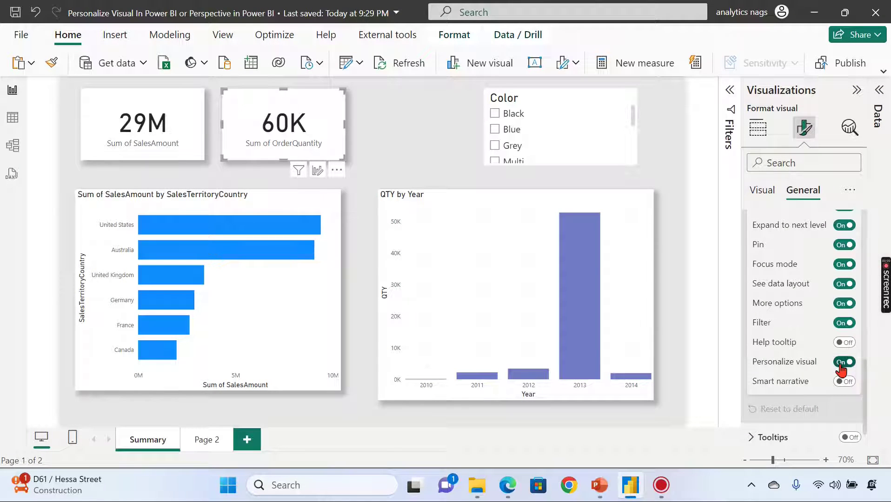
click(840, 365)
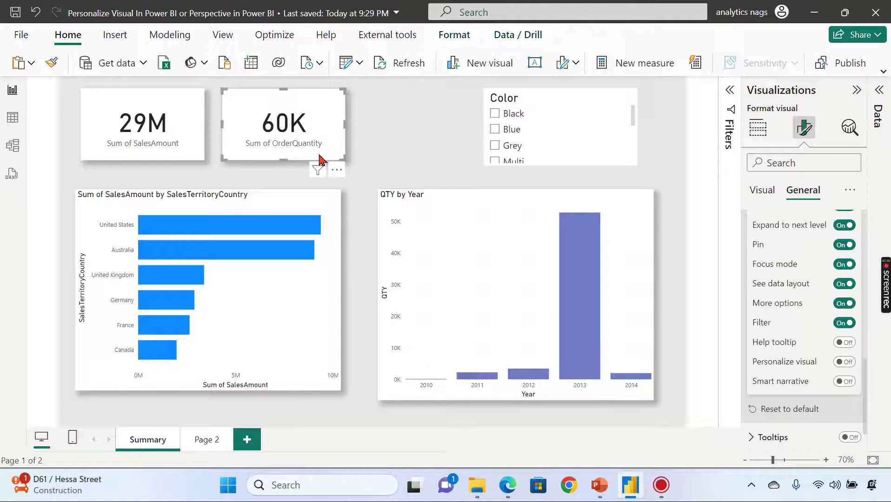
click(162, 140)
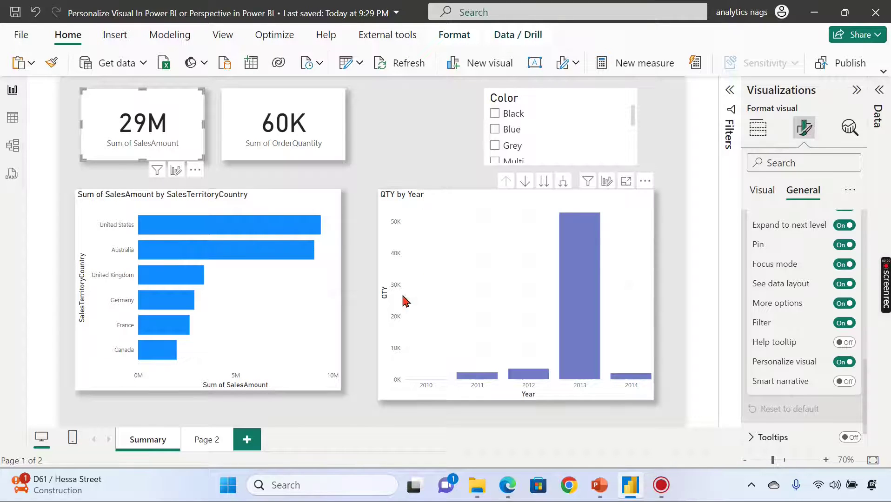
click(407, 151)
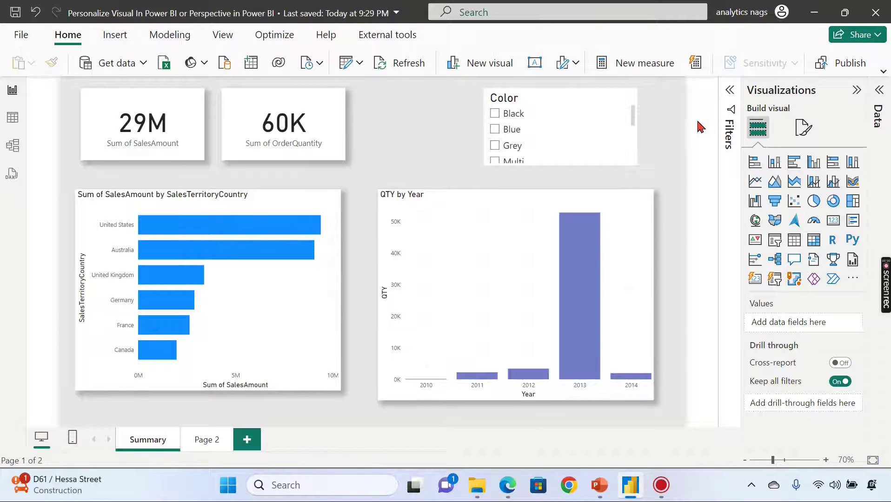
Save and publish the report to My workspace, replacing the existing published report.
click(824, 66)
click(493, 274)
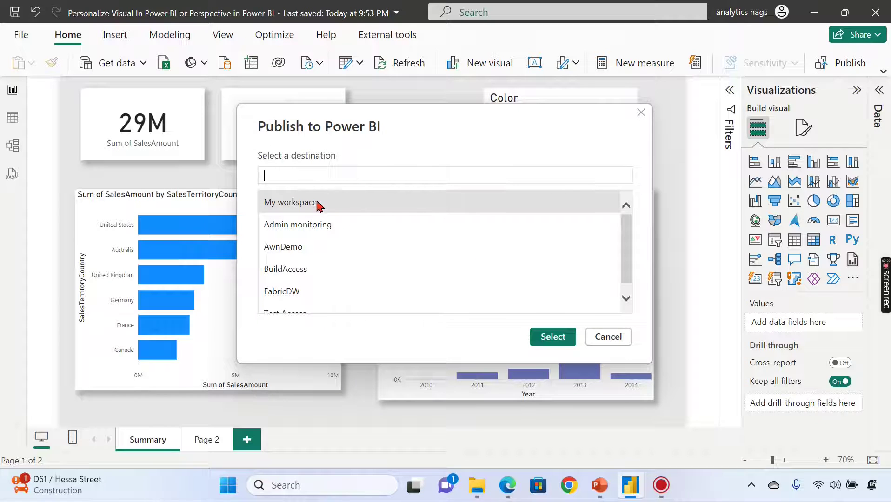
click(552, 337)
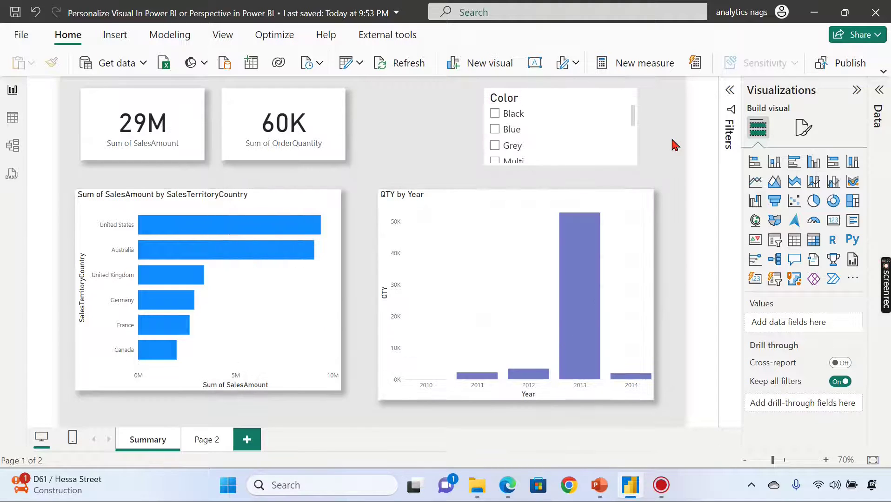
click(563, 309)
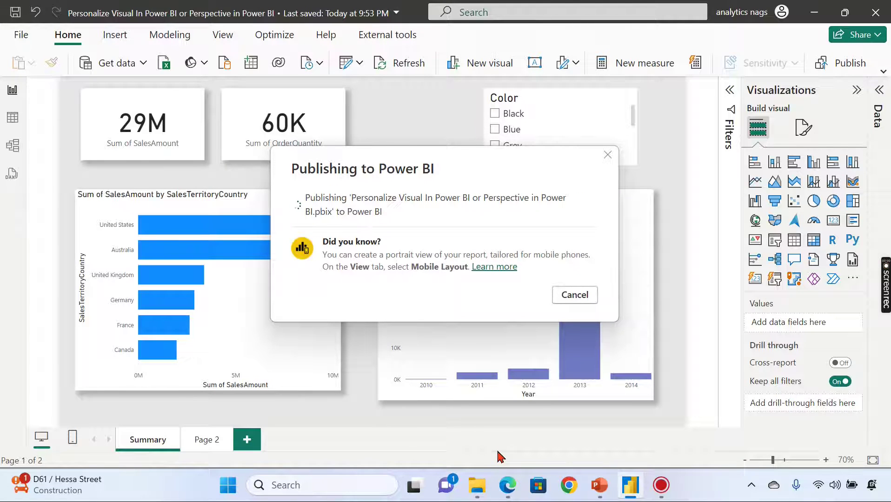
Reload the report page in the browser, then dismiss Desktop's publishing confirmation with Got it.
click(507, 484)
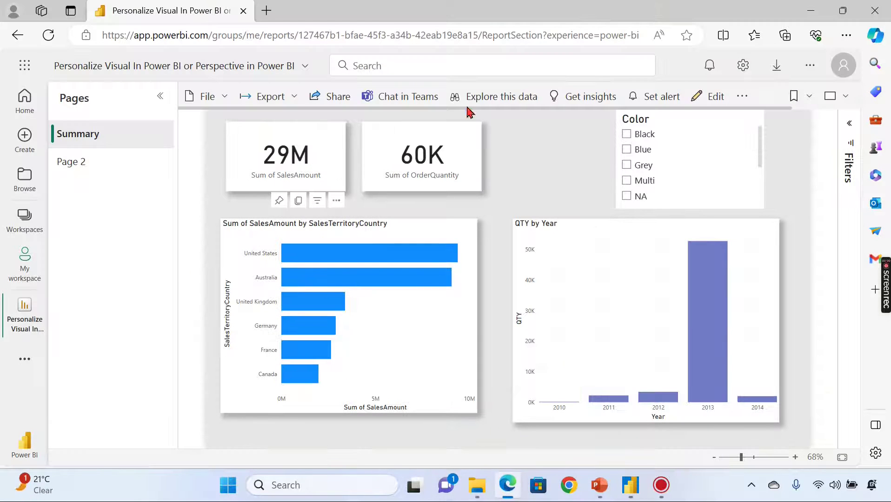
click(388, 34)
key(Return)
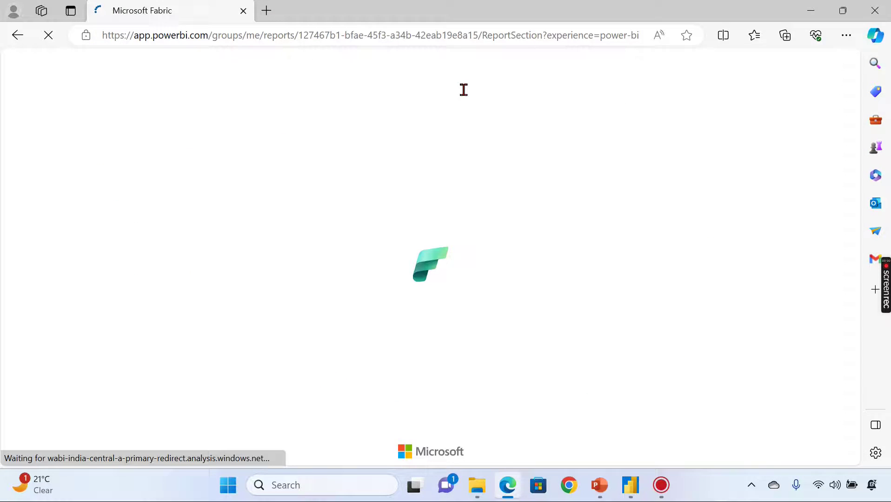
key(alt+Tab)
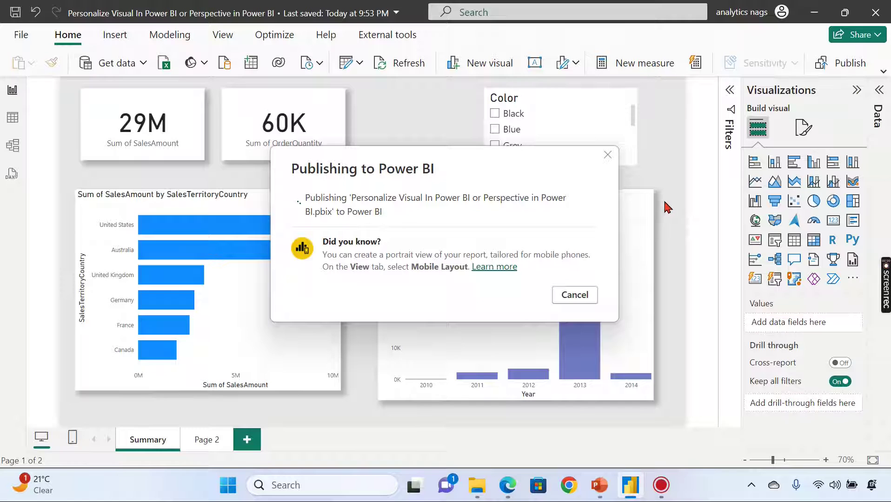
click(575, 350)
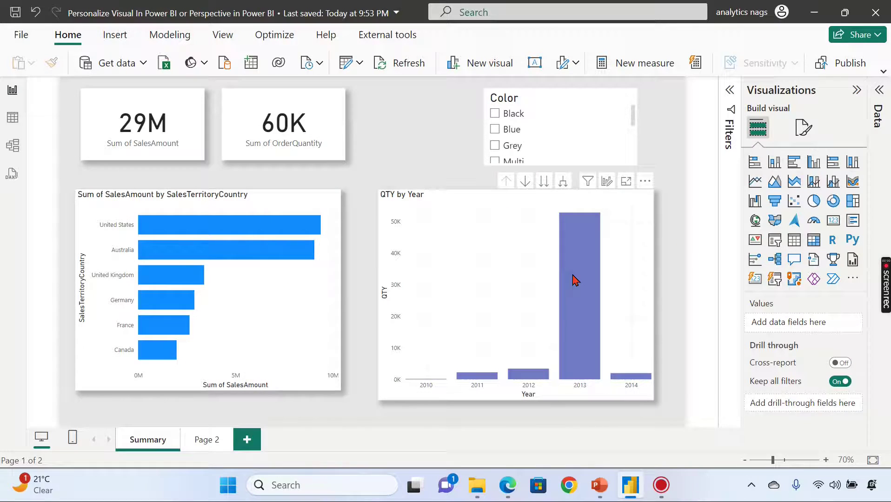
Reload the report page in Edge to show the republished Summary page.
click(428, 28)
key(Return)
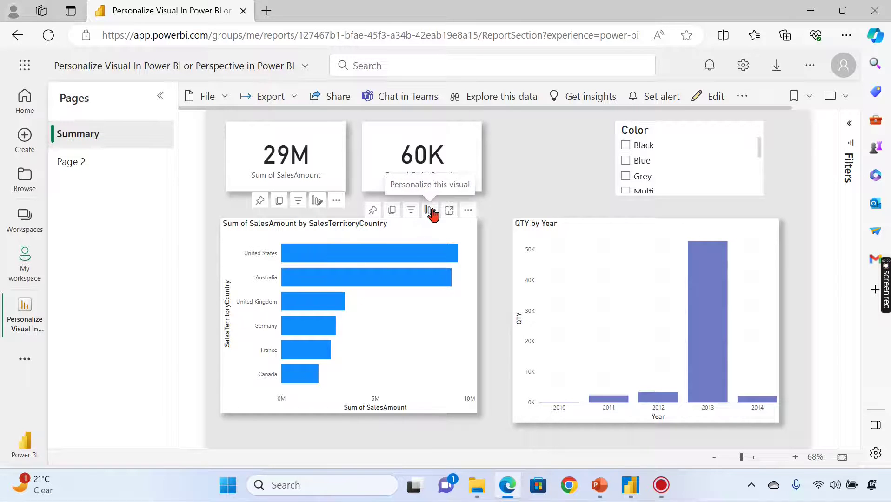
Personalize the sales chart into a clustered column chart with SalesTerritoryRegion on the X-axis.
click(431, 210)
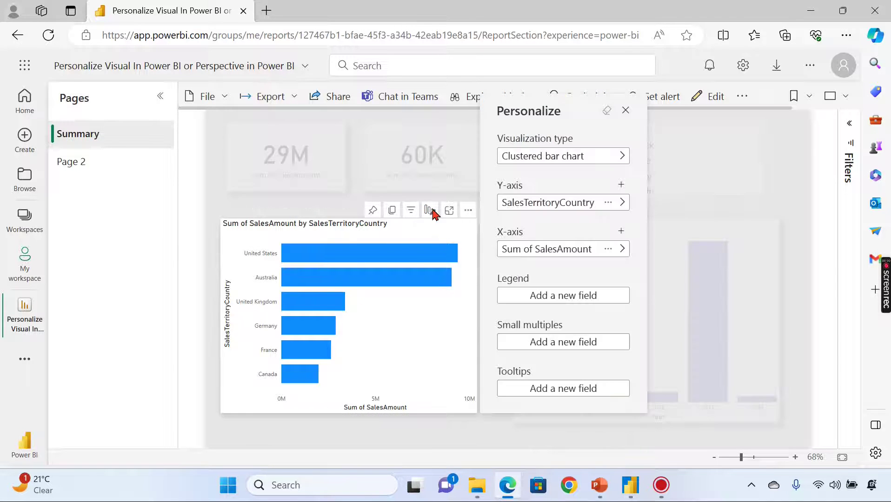
click(535, 161)
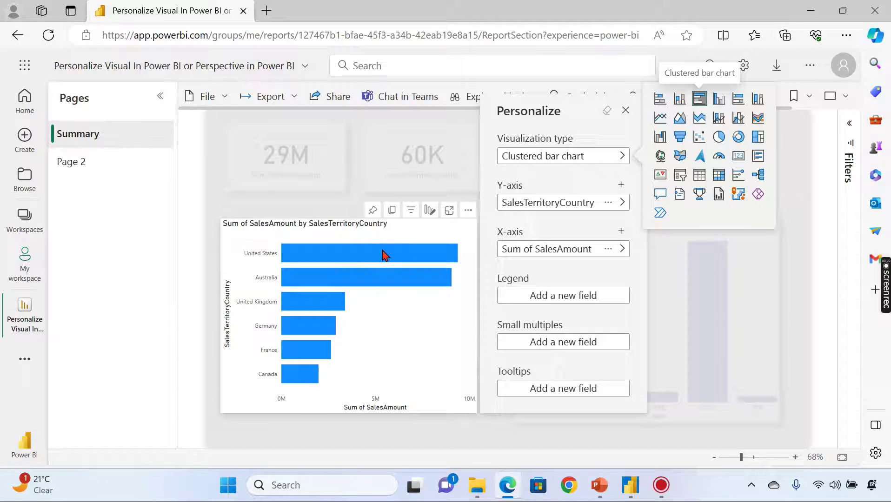
click(721, 104)
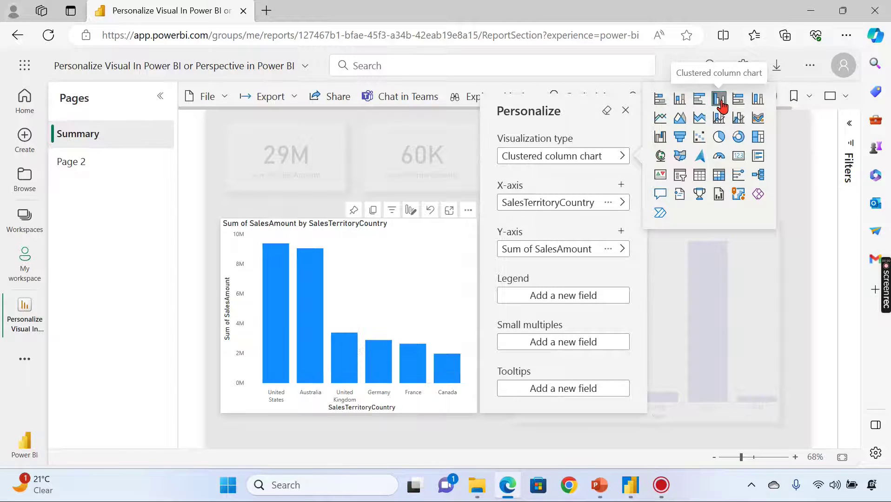
click(568, 205)
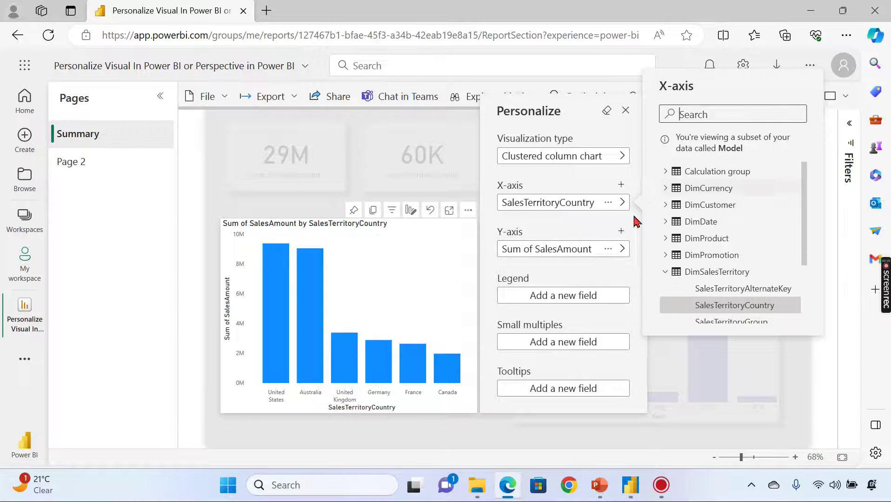
scroll(749, 221, down, 2)
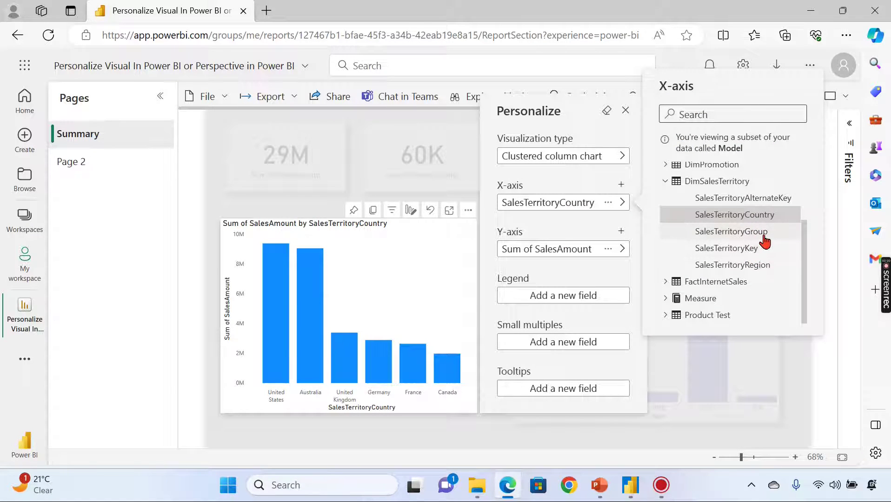
click(767, 267)
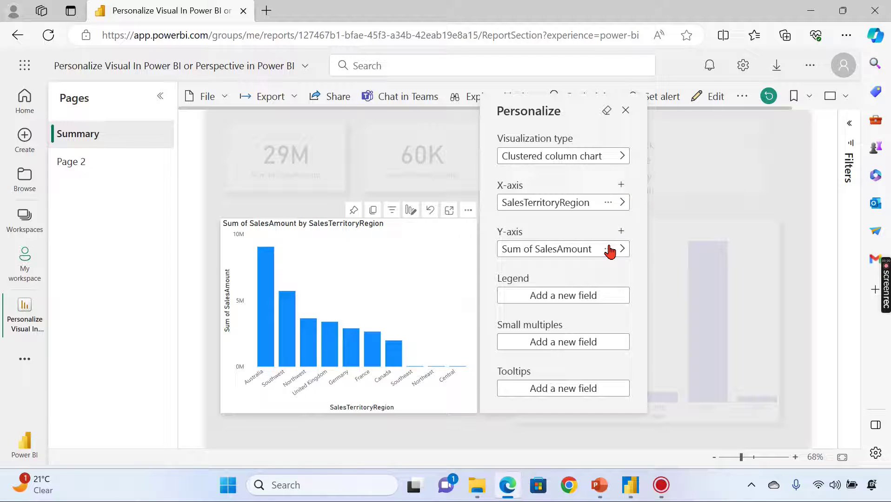
Add DimSalesTerritory's SalesTerritoryCountry as the chart's legend.
click(589, 300)
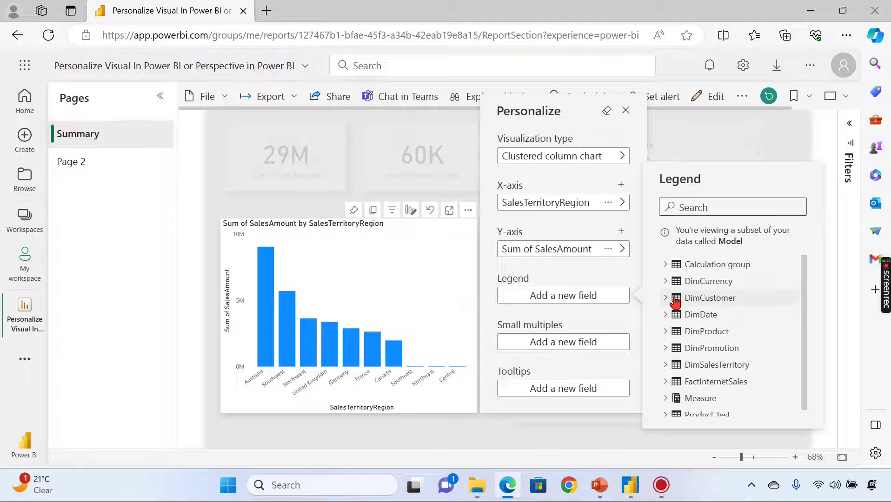
scroll(687, 341, down, 1)
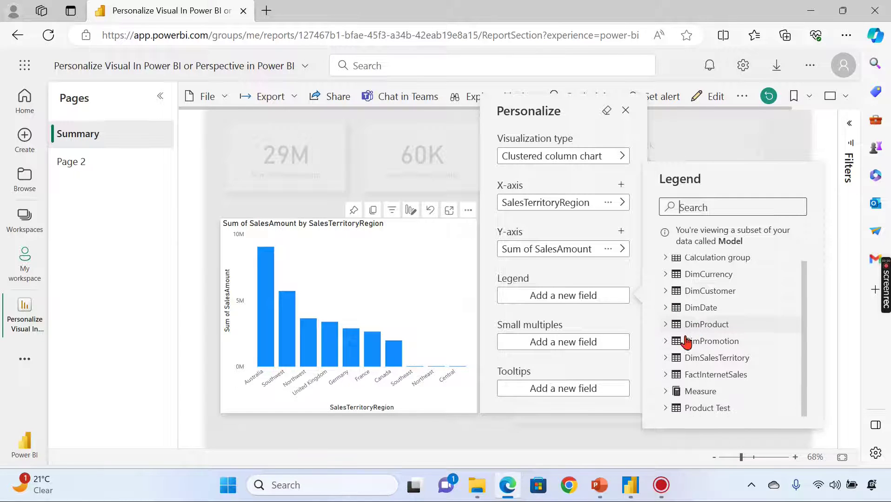
click(666, 358)
scroll(766, 348, down, 1)
click(754, 344)
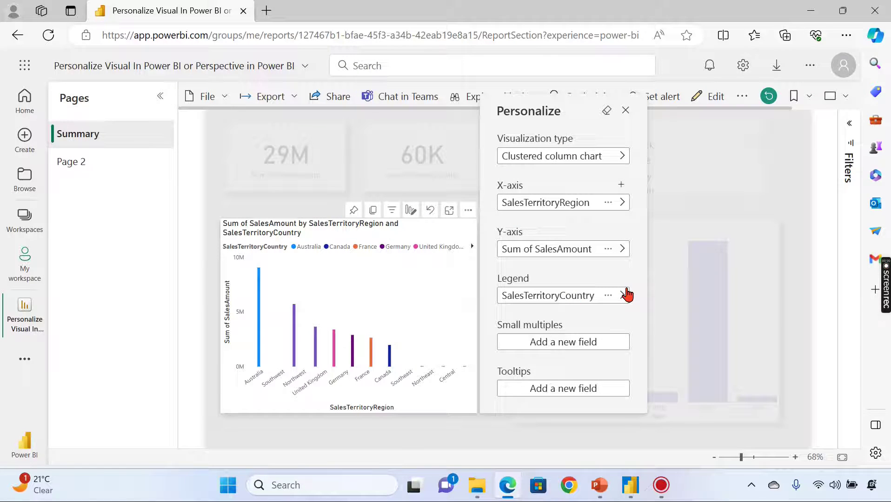
Remove the SalesTerritoryCountry legend field and close the Personalize pane.
click(613, 296)
click(641, 303)
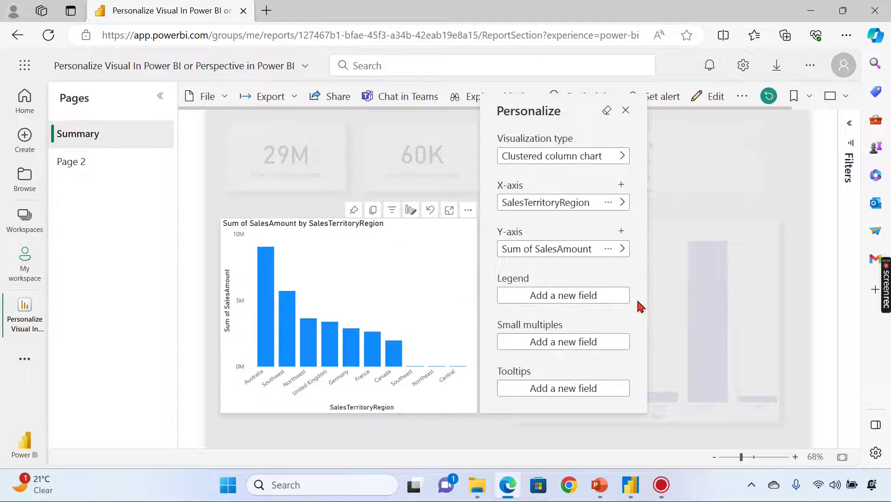
click(329, 204)
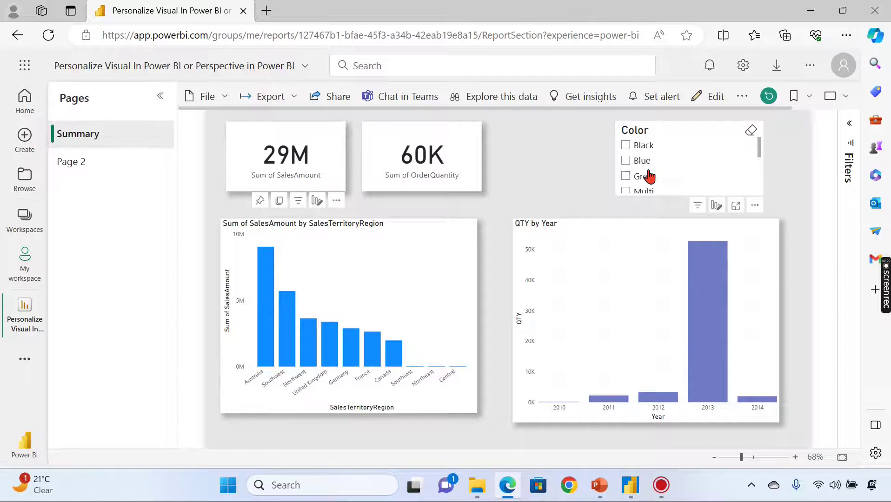
click(810, 96)
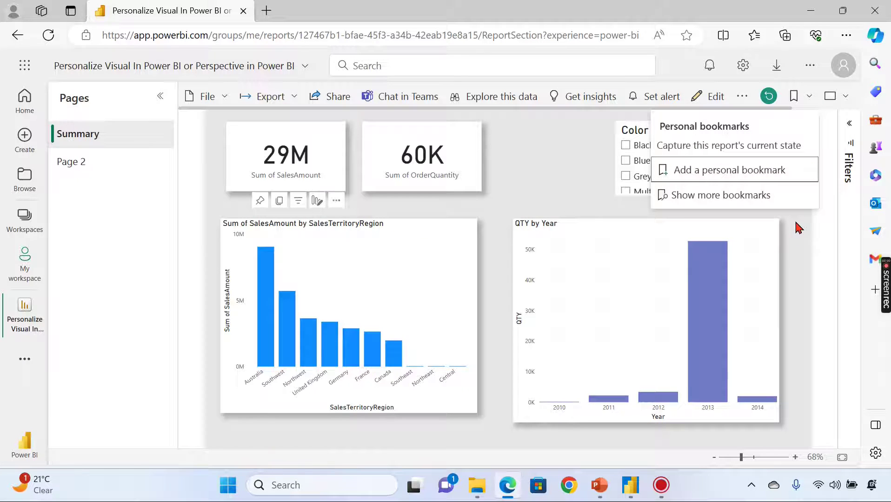
click(526, 185)
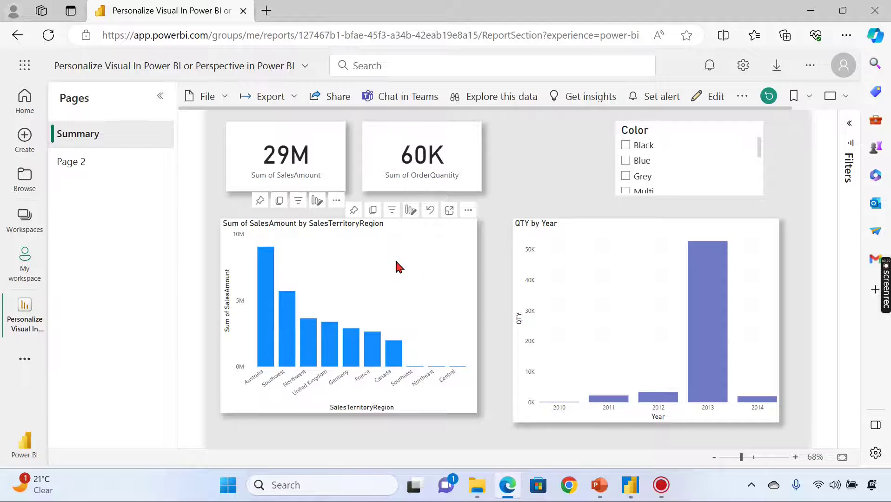
Switch from Edge back to the Power BI Desktop window with the Summary page.
key(alt+Tab)
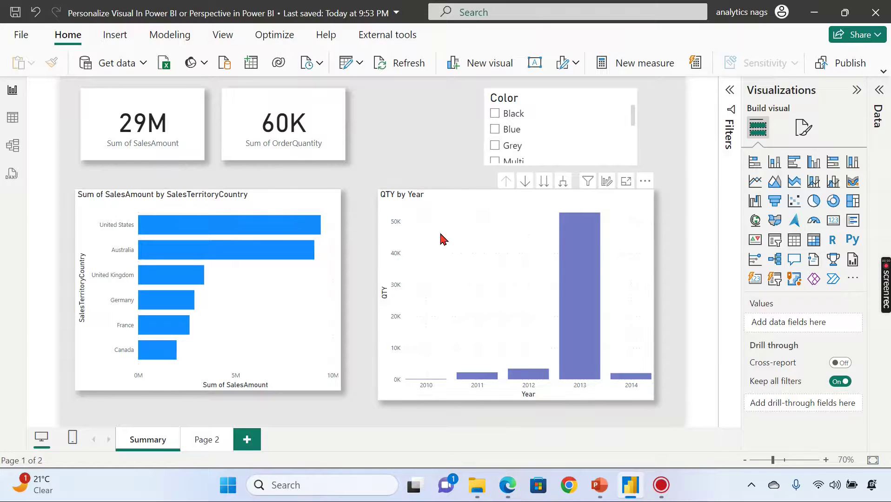
key(alt+Tab)
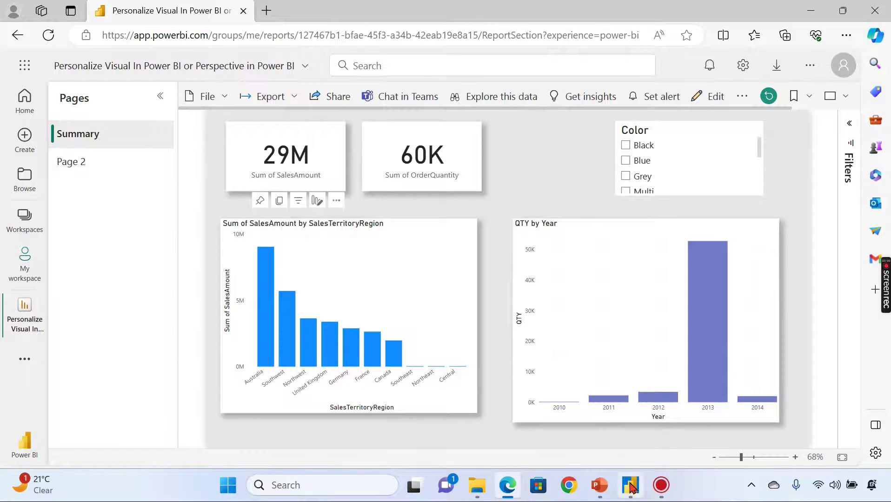
key(alt+Tab)
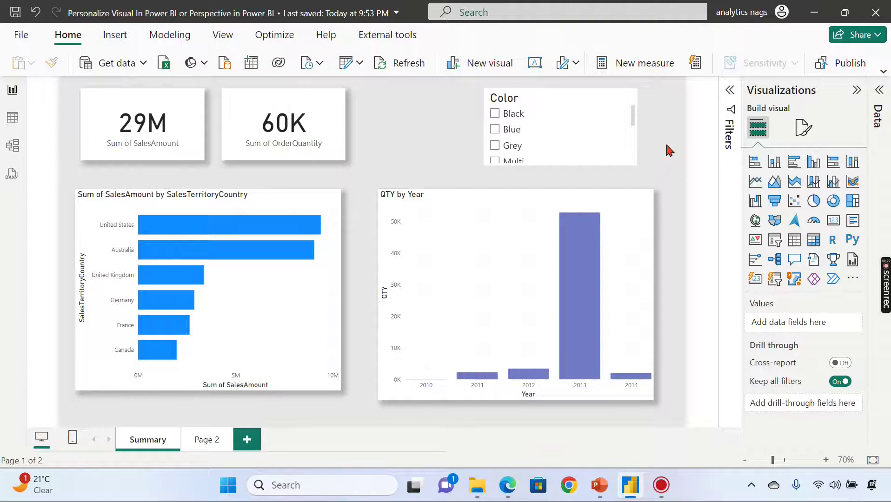
Under Format page > Personalize visual, keep the report-reader perspective at Model and expand the Data pane.
click(847, 93)
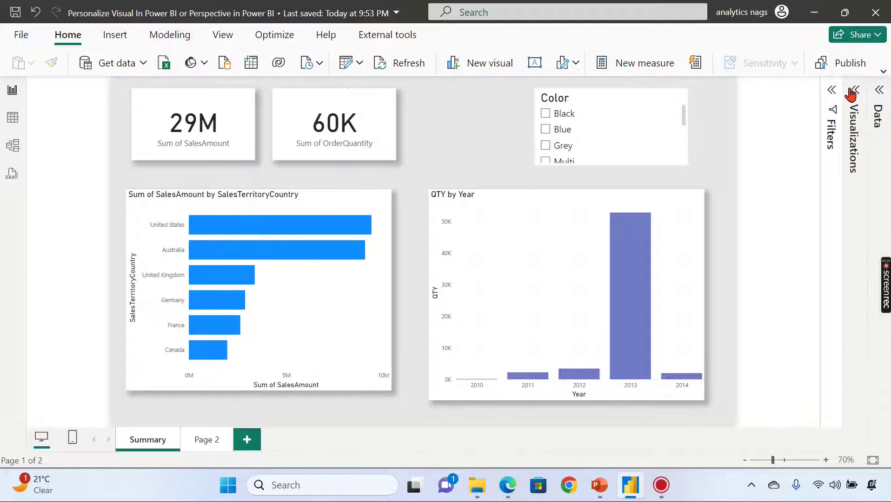
click(851, 90)
click(797, 134)
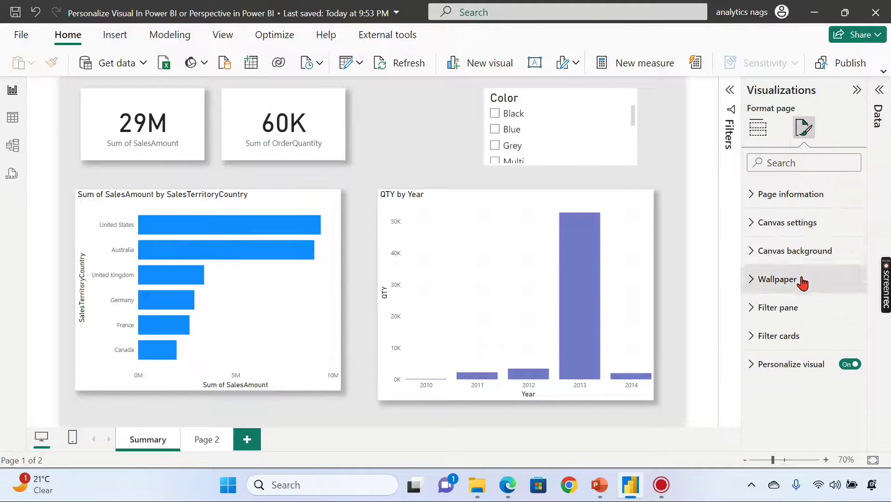
click(802, 365)
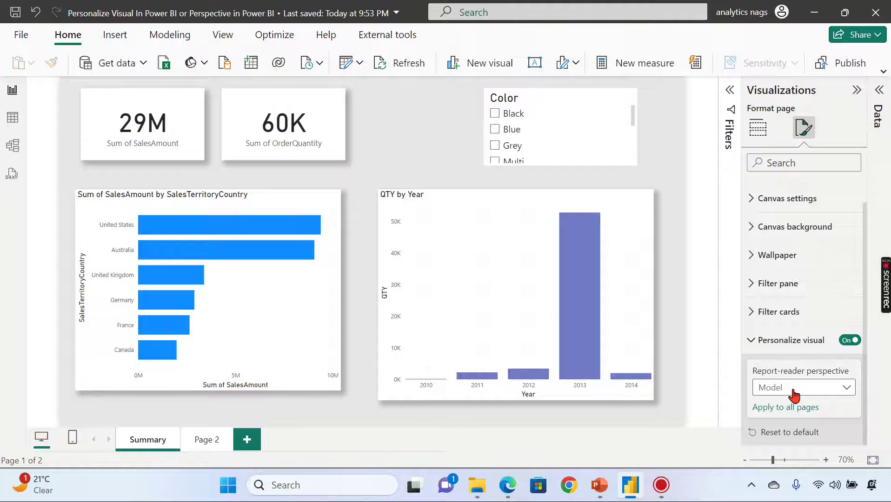
click(794, 396)
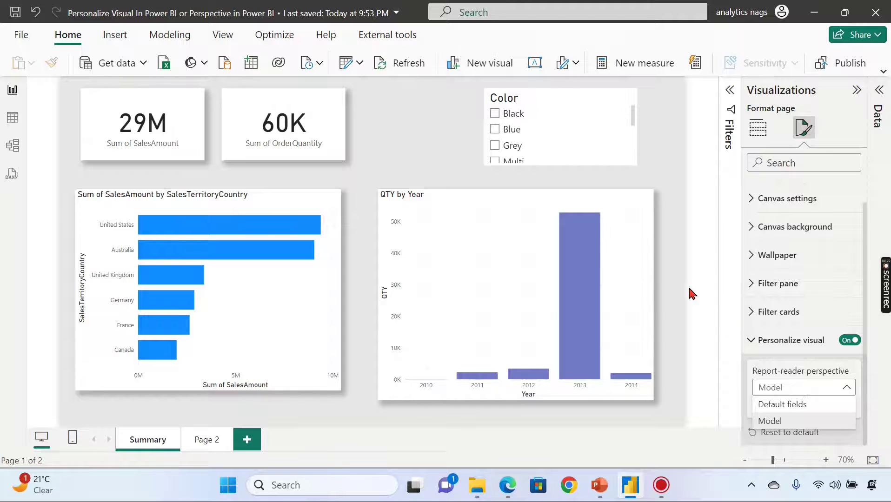
click(672, 284)
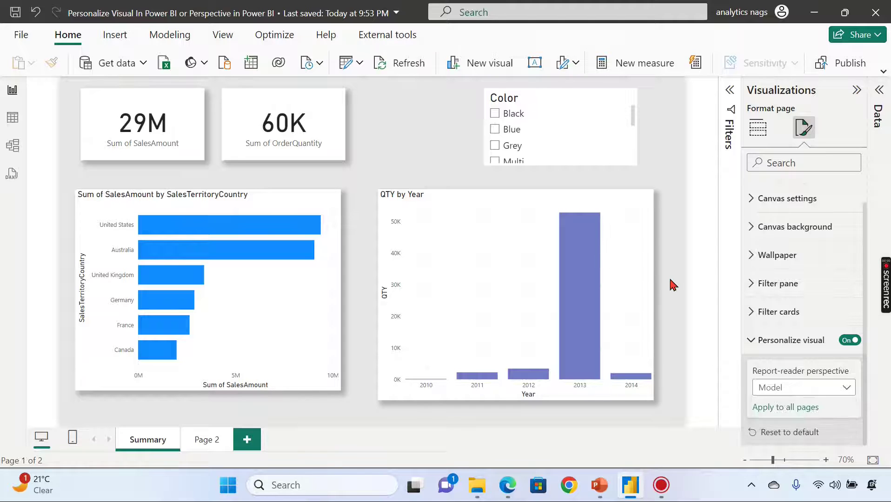
click(880, 90)
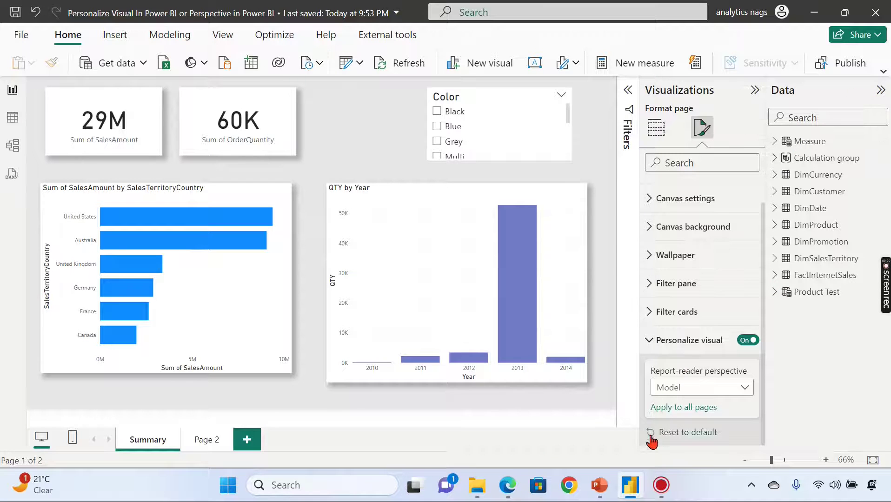
In the Service report, personalize the bar chart and review the available visual types.
click(510, 486)
mouse_move(403, 223)
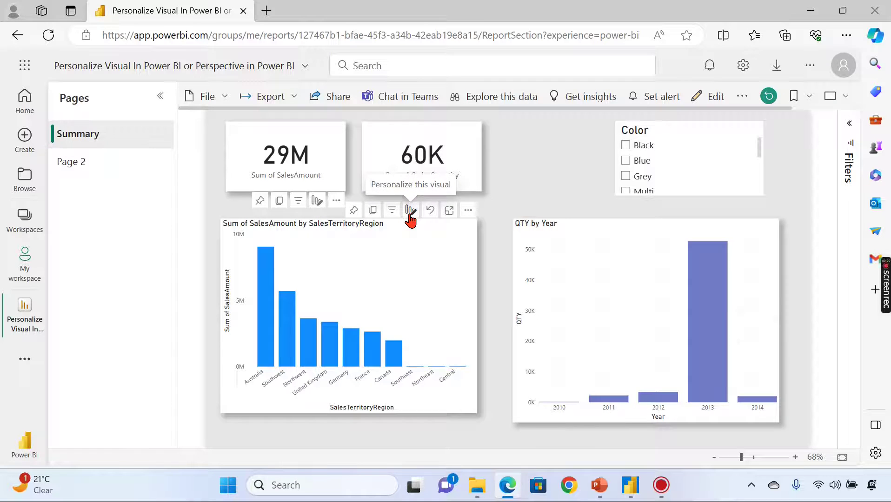
click(410, 211)
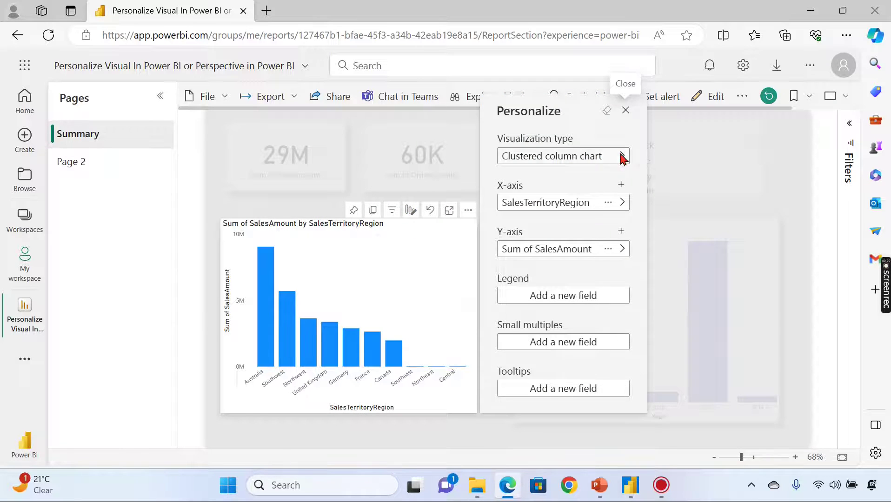
click(622, 157)
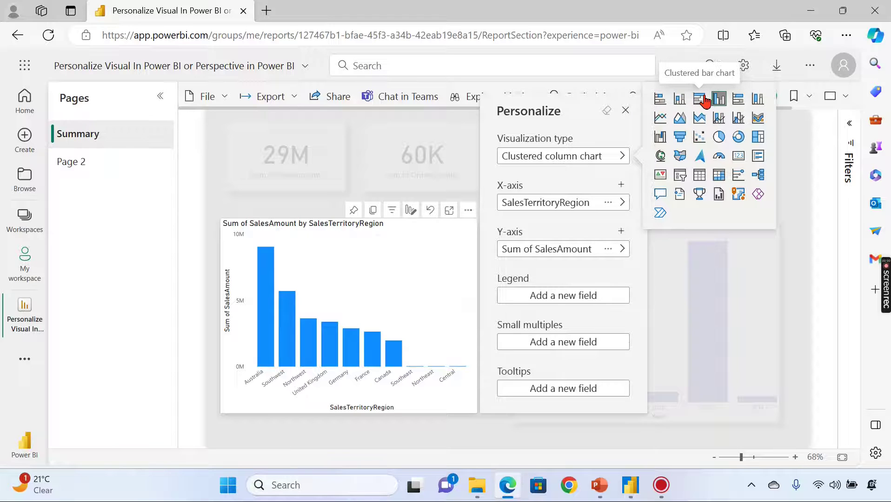
click(603, 207)
Browse the model tables offered for the X-axis, then close personalization and return to Desktop.
click(602, 208)
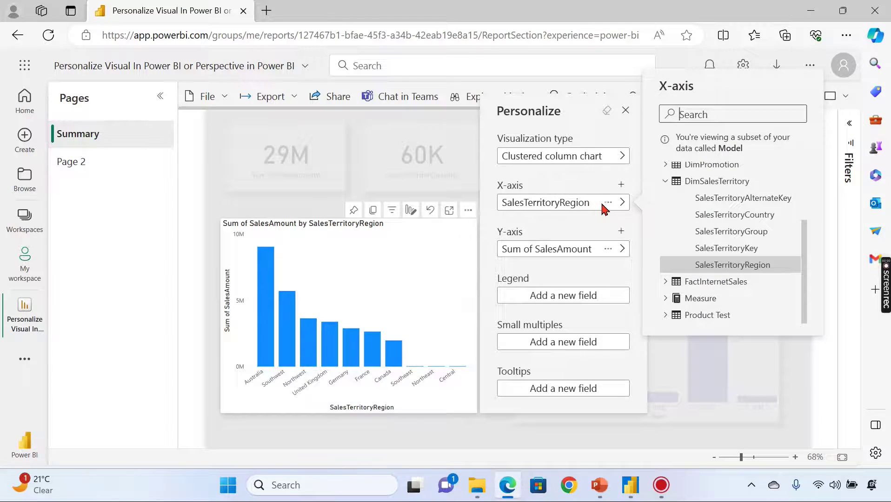
click(666, 182)
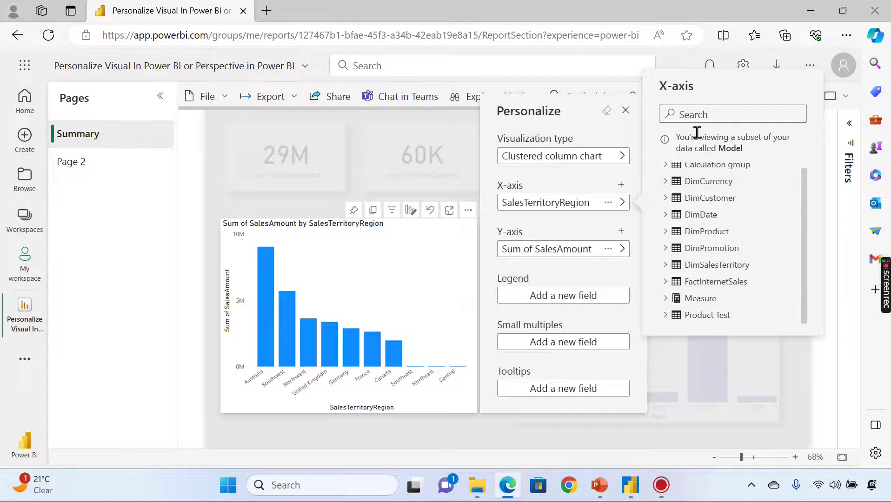
scroll(743, 302, up, 1)
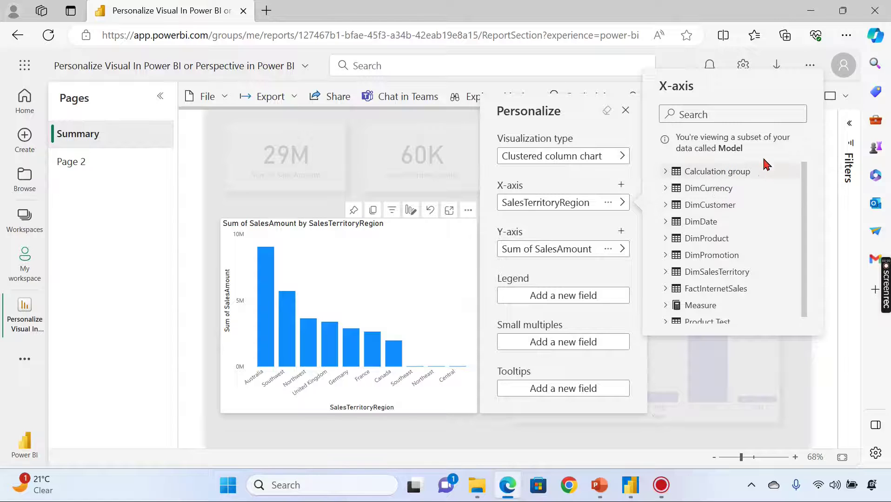
scroll(786, 186, down, 1)
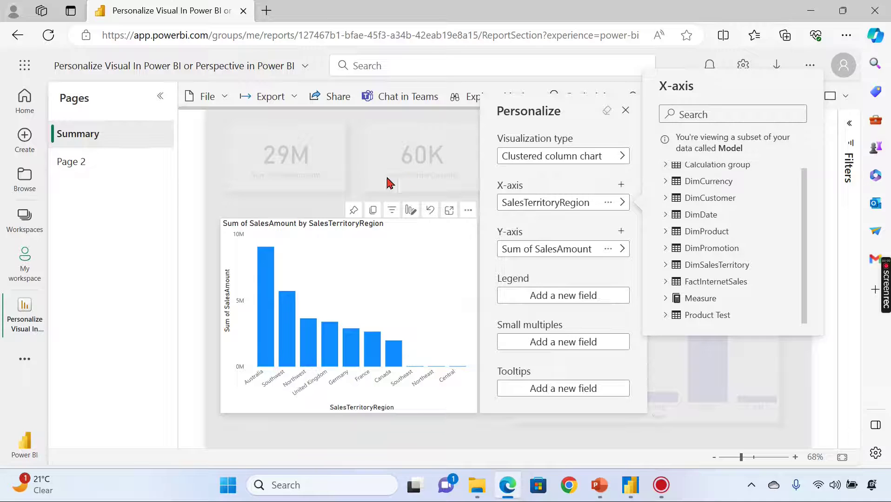
key(Escape)
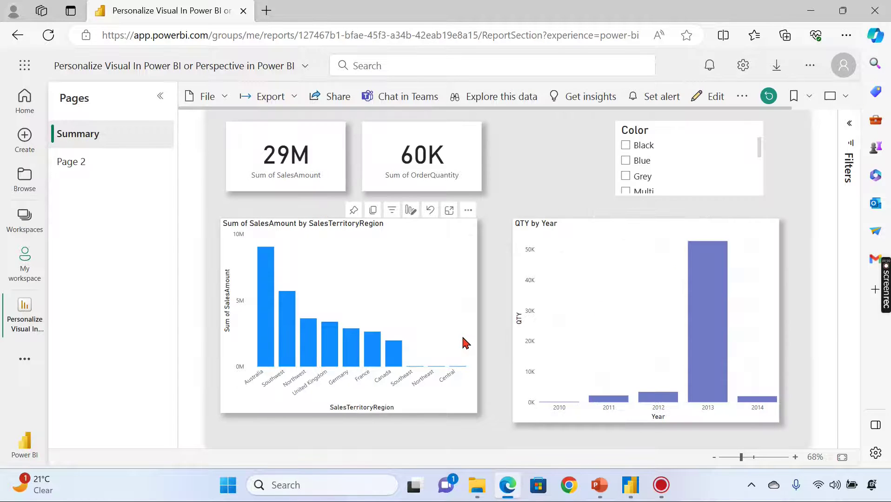
key(alt+Tab)
Confirm the report-reader perspective stays Model, then launch Tabular Editor from External tools.
click(670, 388)
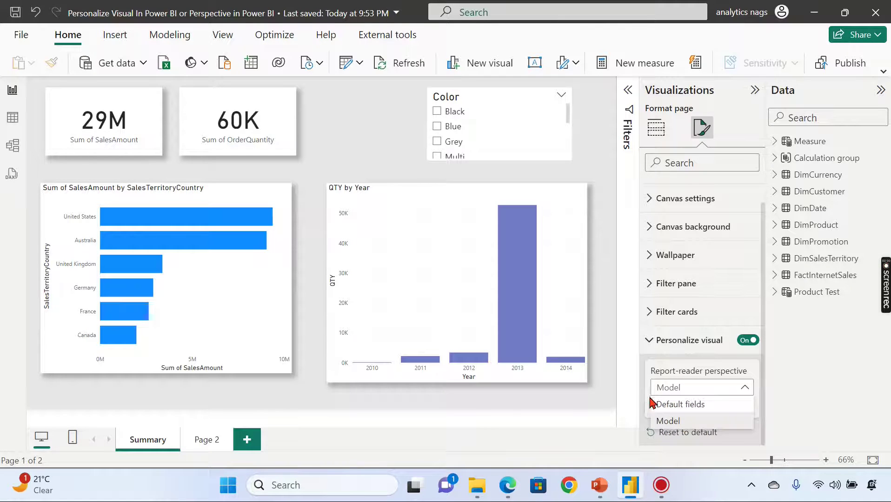
click(603, 372)
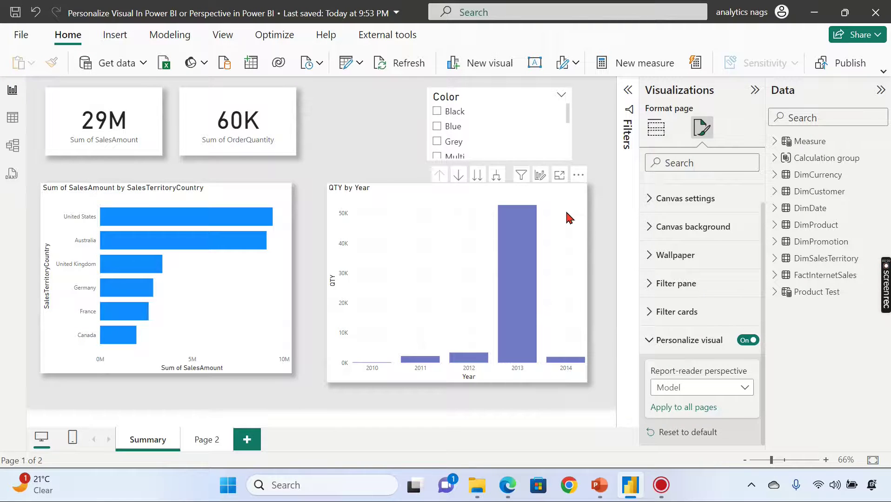
click(342, 134)
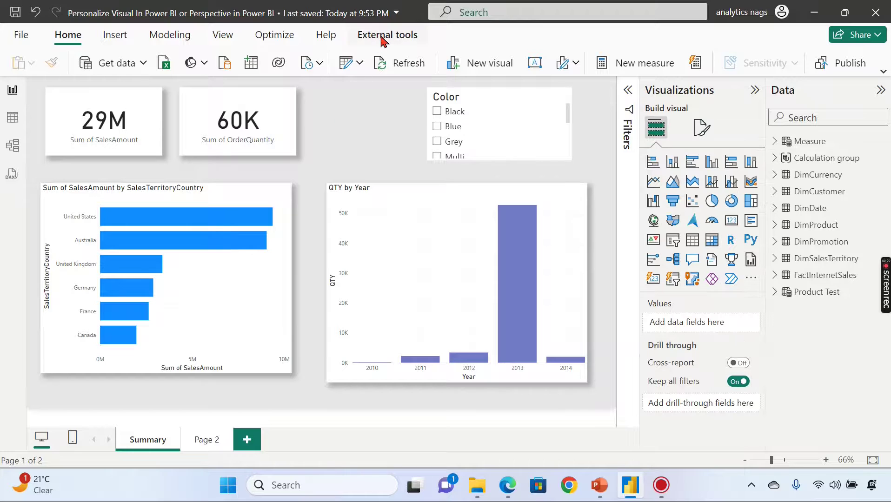
click(382, 37)
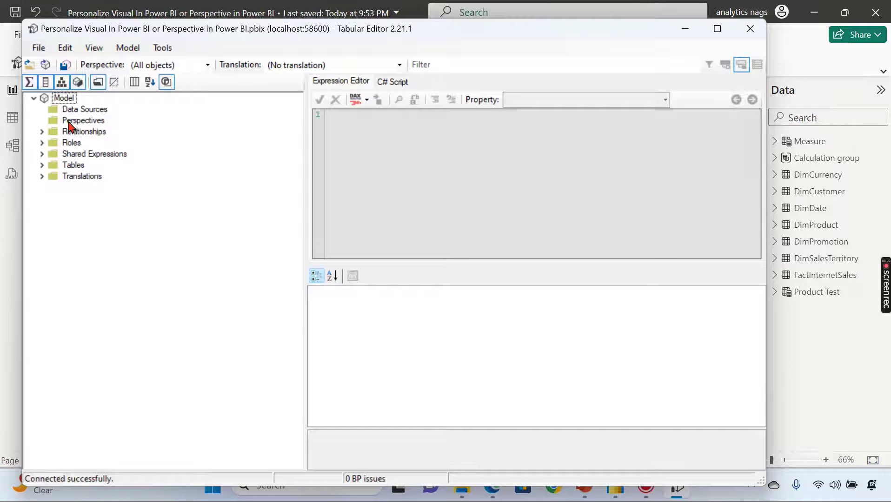
Create a new perspective named ProductRegion in the model.
click(73, 122)
right_click(68, 125)
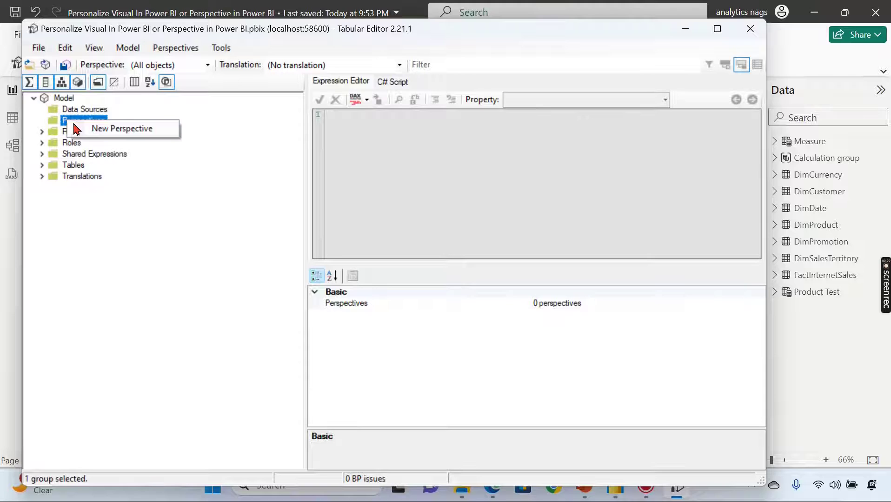
click(121, 135)
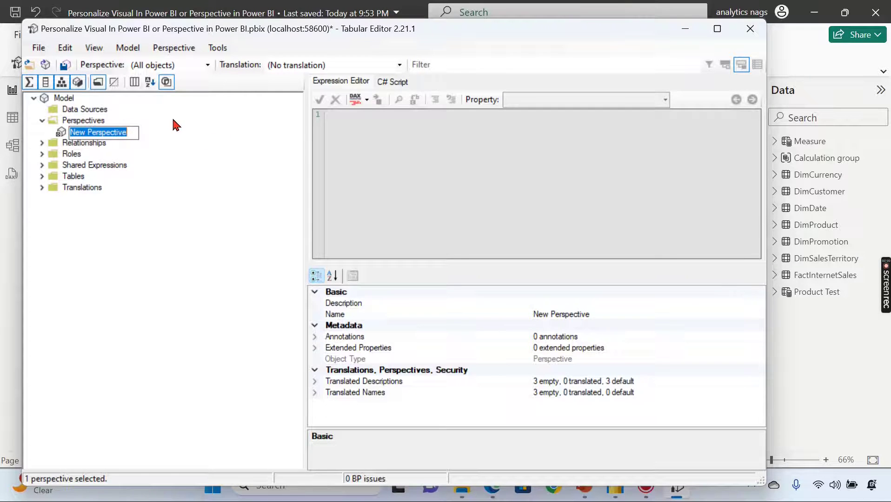
text(Product)
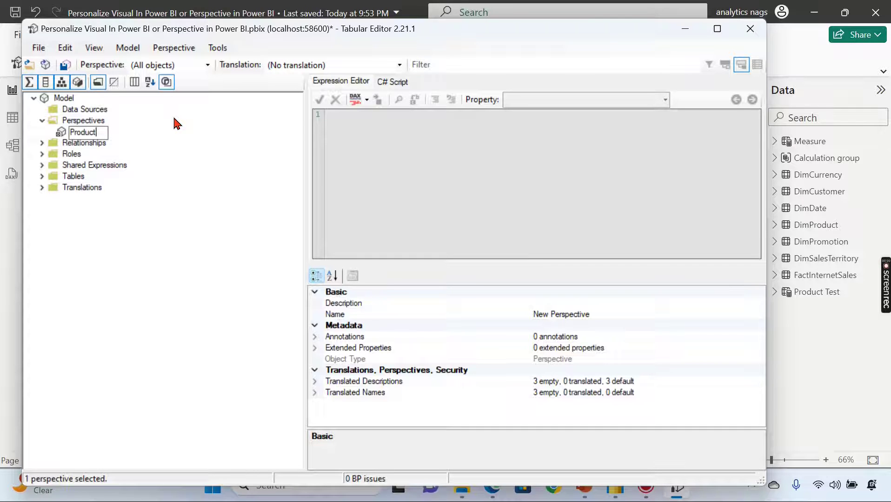
text(Region)
key(Return)
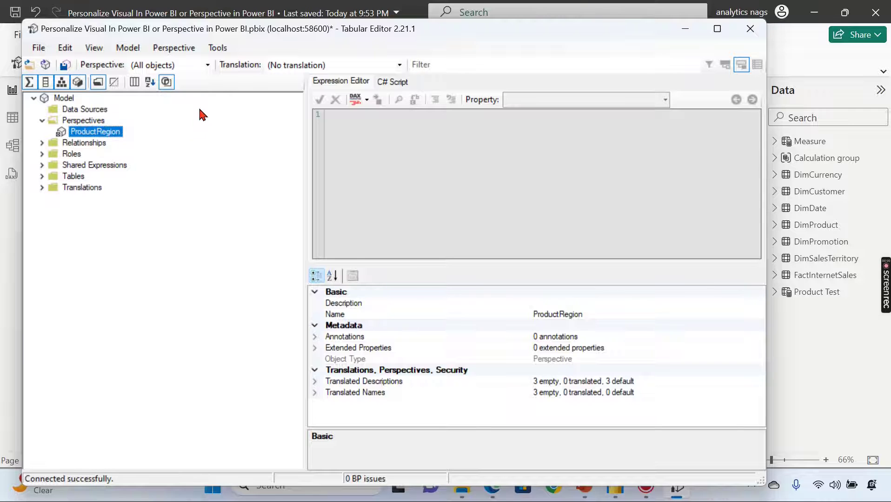
Add the DimProduct table to the ProductRegion perspective.
click(42, 176)
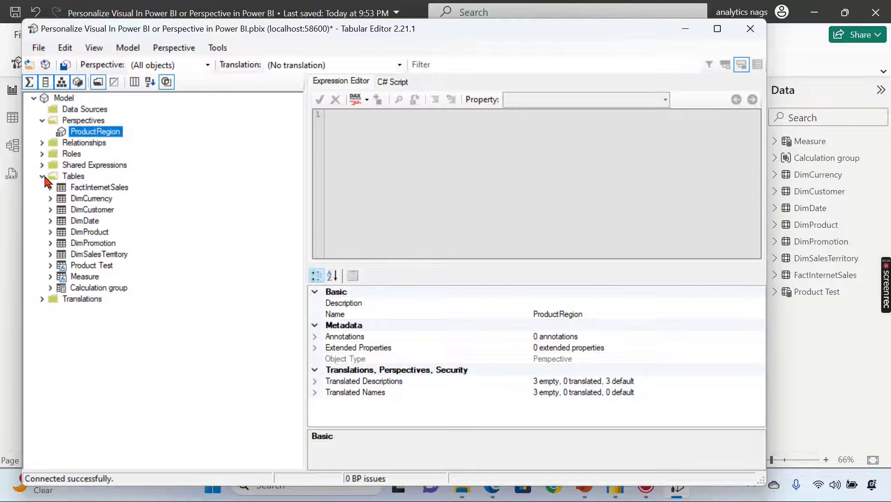
click(68, 236)
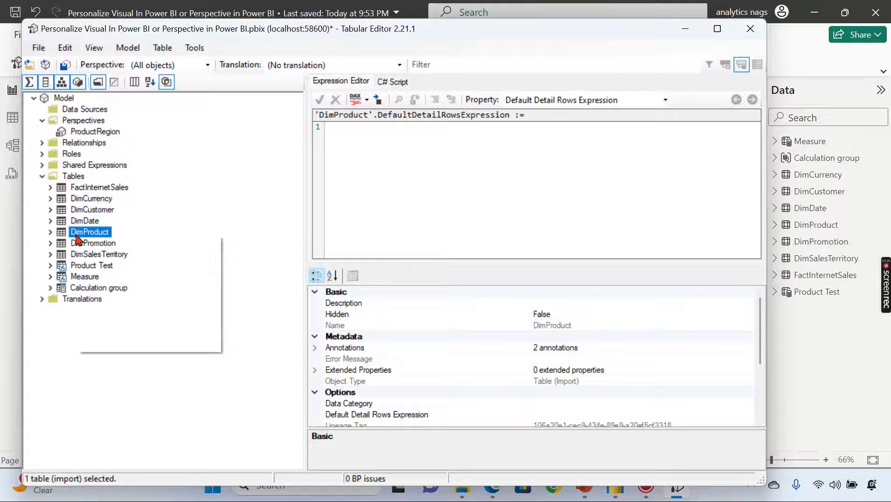
right_click(76, 235)
mouse_move(198, 278)
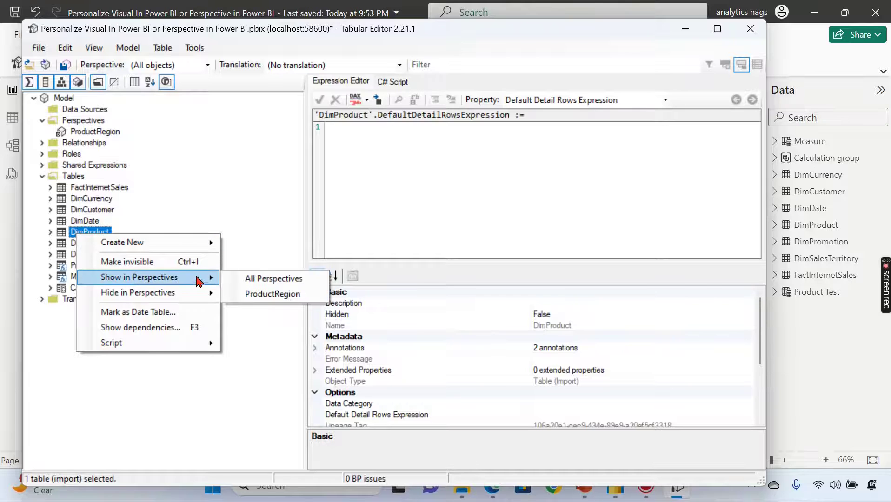
click(269, 304)
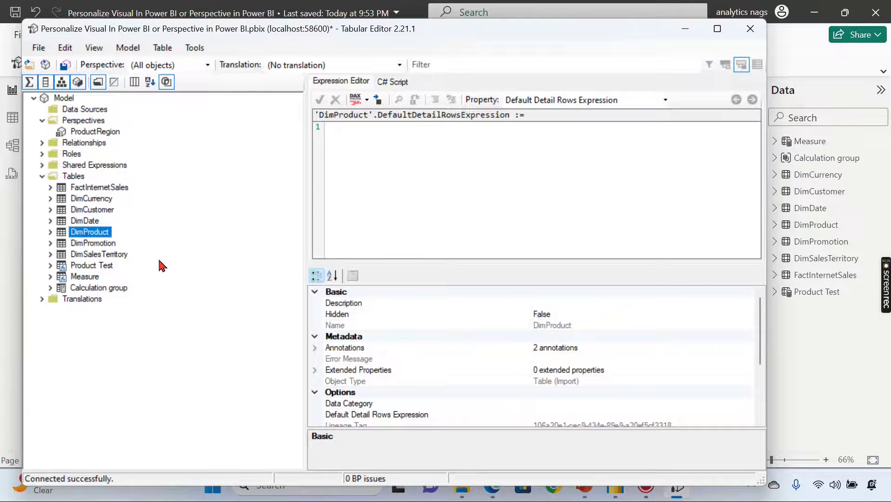
click(50, 232)
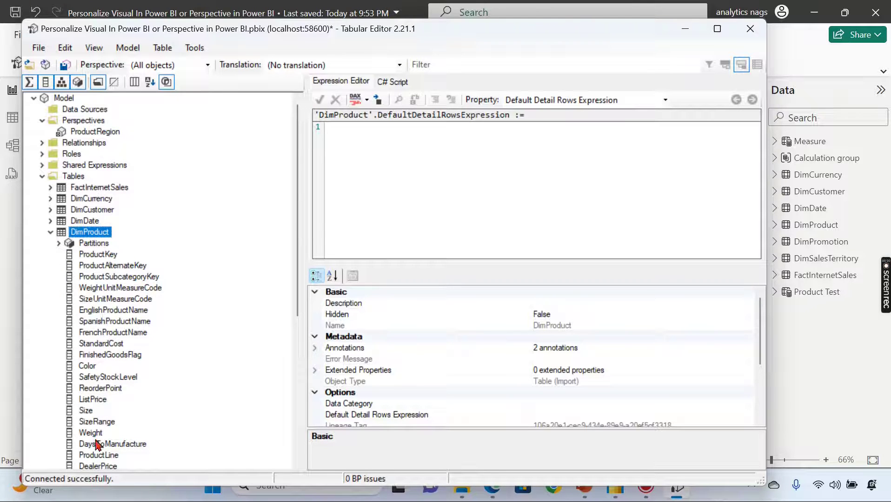
click(51, 233)
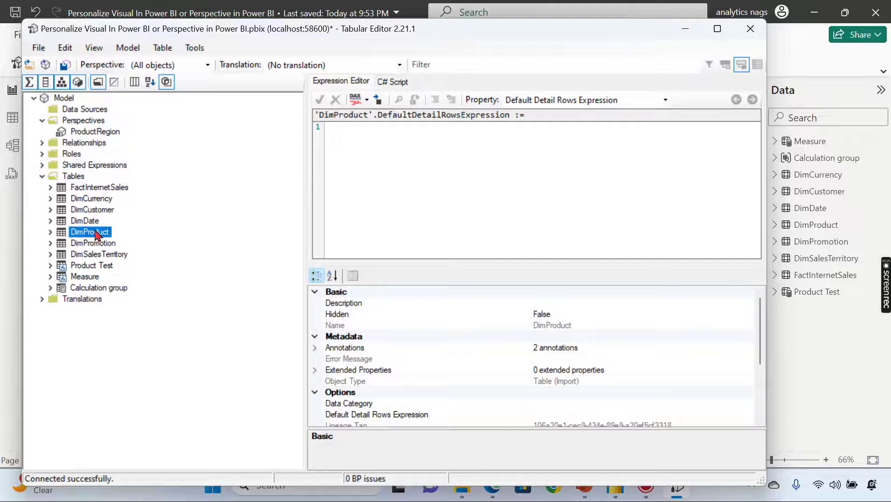
Add the DimSalesTerritory table to the ProductRegion perspective.
click(83, 254)
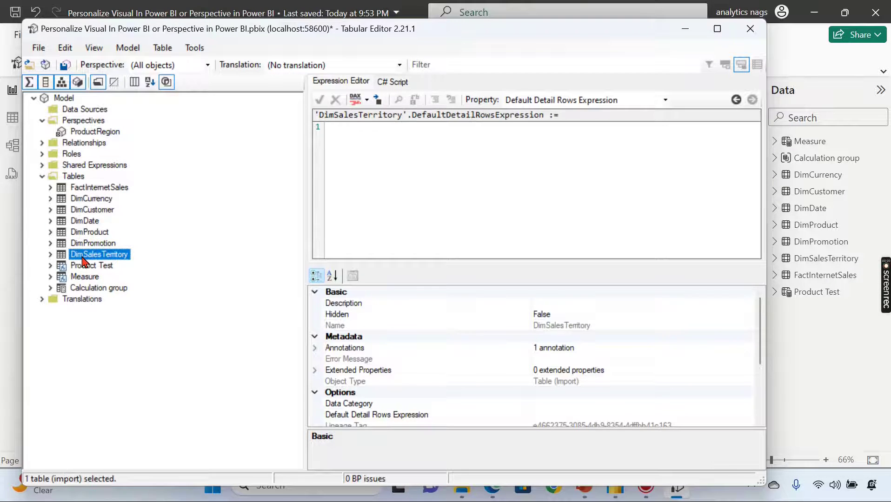
right_click(83, 256)
mouse_move(148, 300)
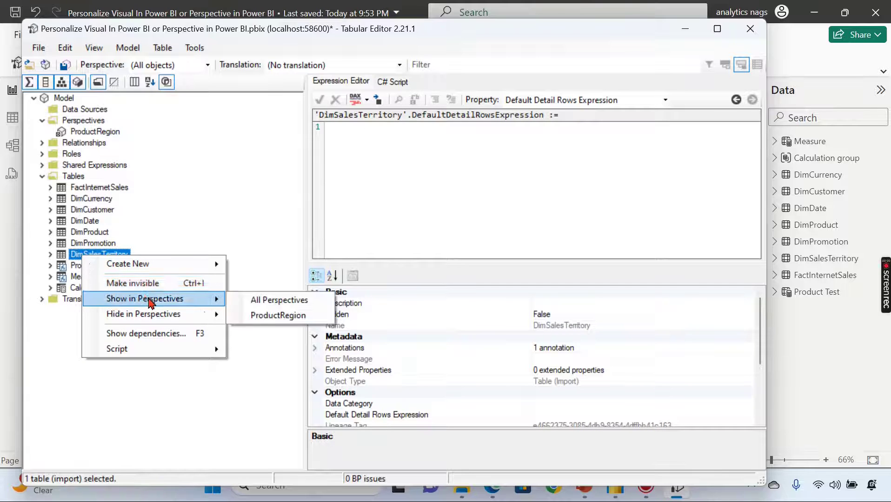
click(267, 320)
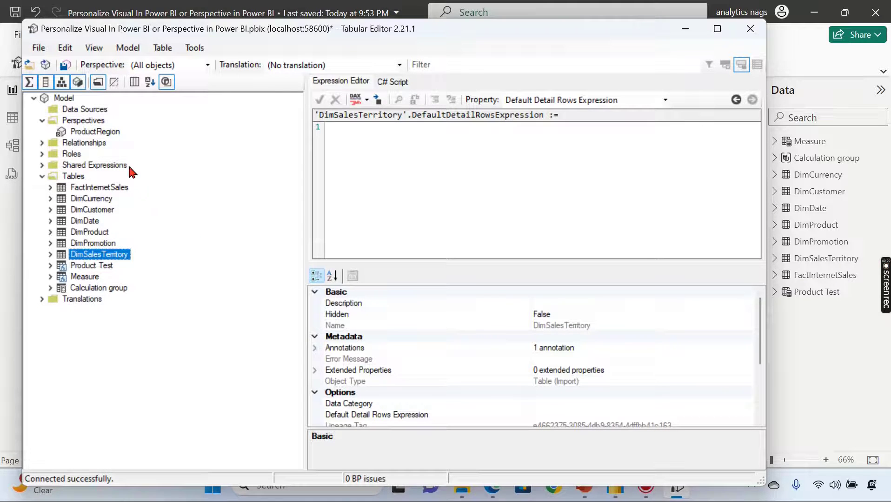
click(84, 121)
Create a second perspective named CustomerDate.
right_click(84, 122)
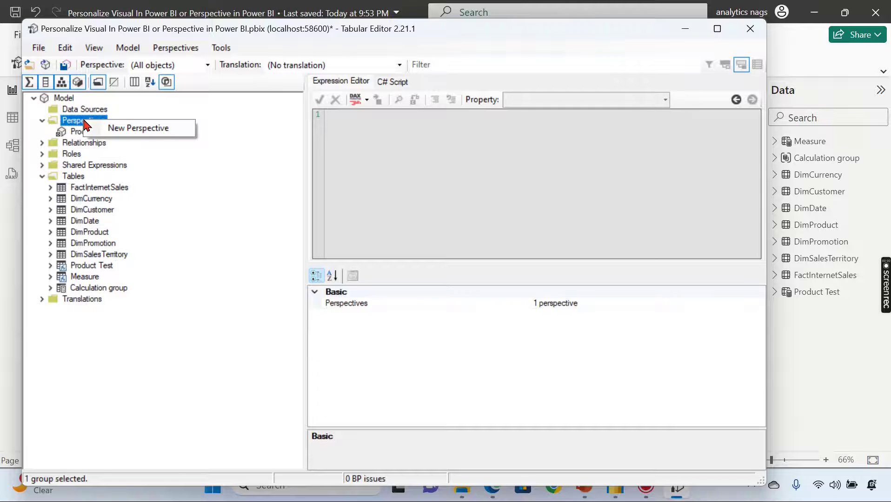
click(111, 127)
text(Customer)
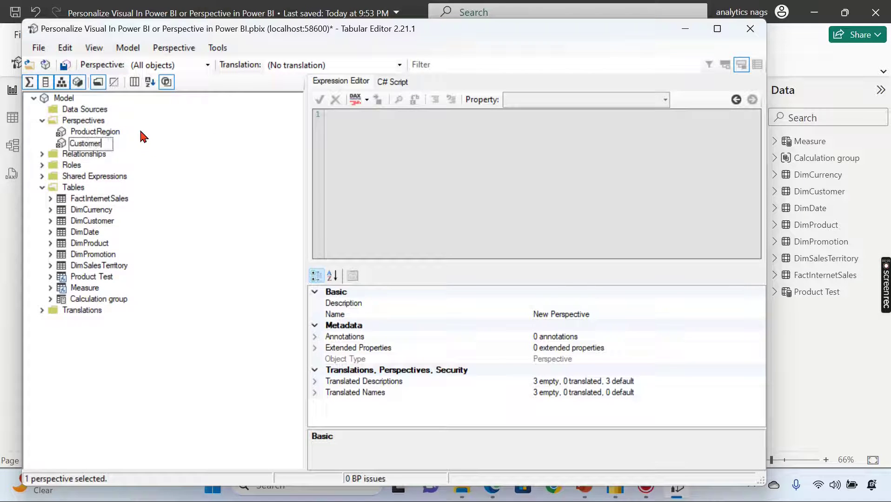
text(Date)
key(Return)
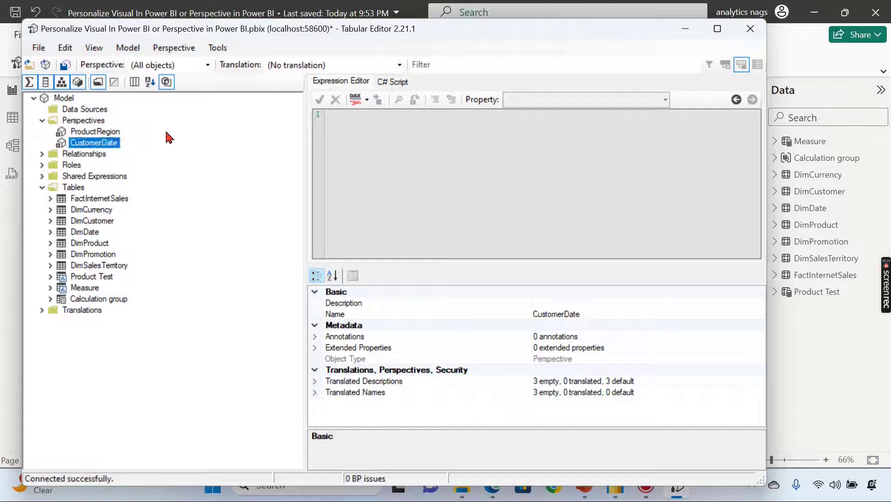
Add the DimDate table to the CustomerDate perspective and review its perspective options.
click(95, 237)
right_click(95, 235)
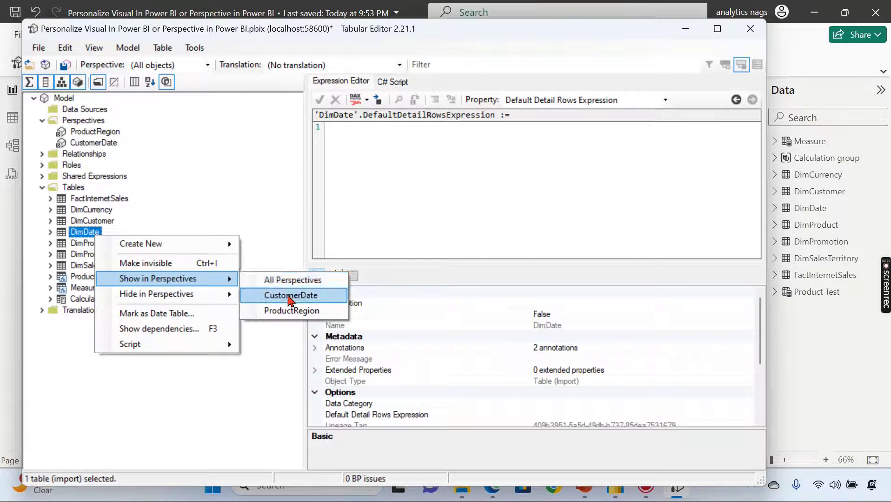
click(290, 281)
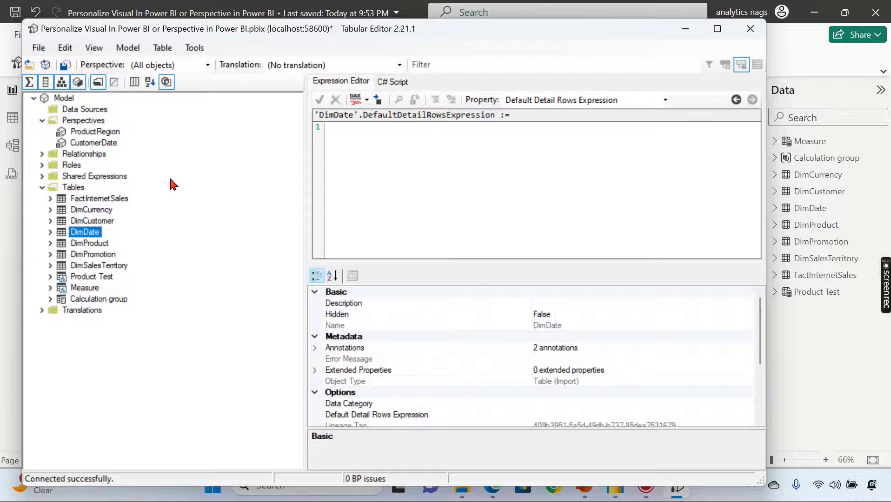
right_click(93, 237)
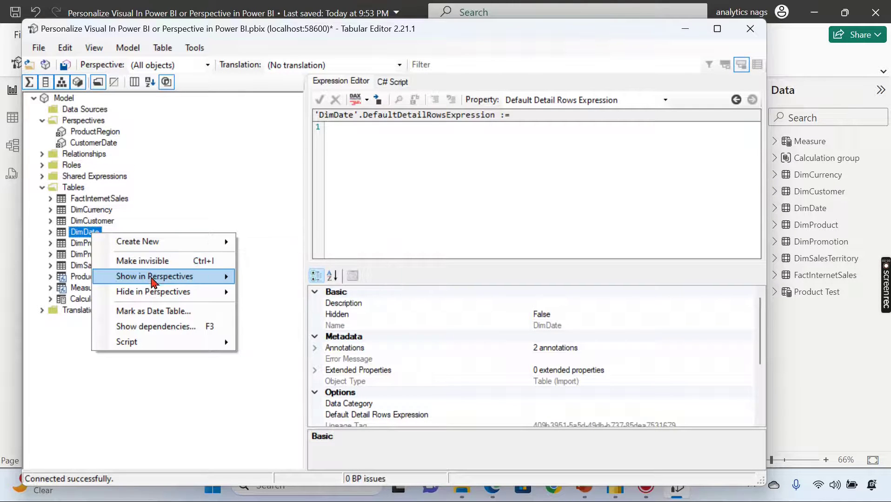
Save the perspective changes to the model and close Tabular Editor.
mouse_move(153, 282)
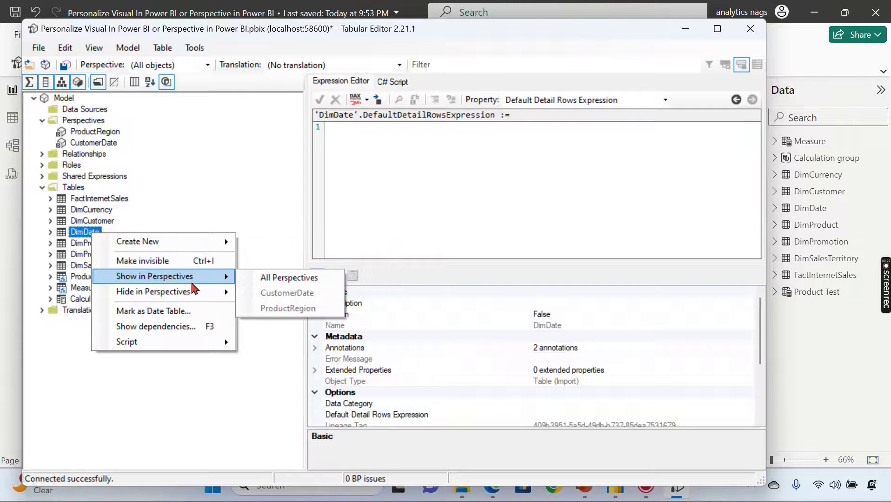
click(242, 210)
click(39, 47)
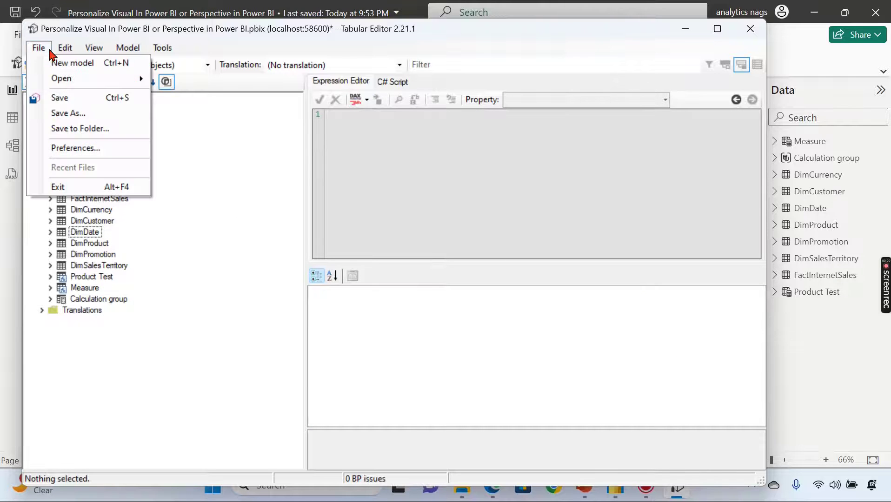
click(70, 99)
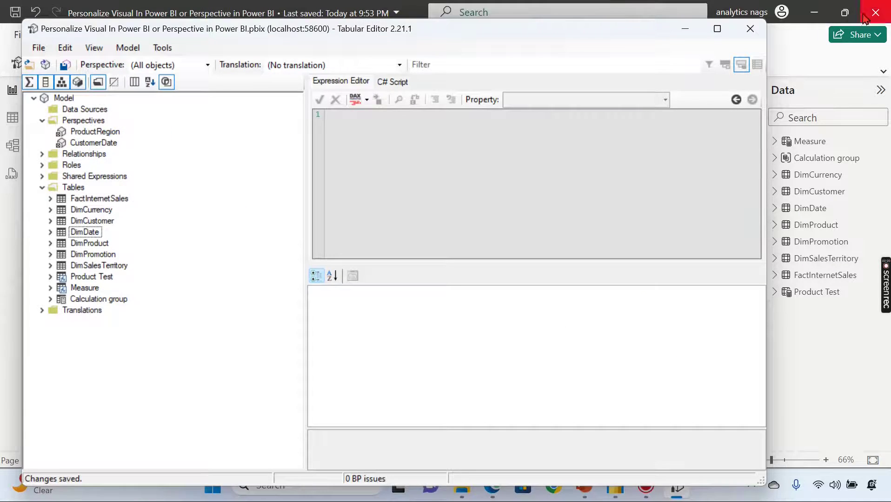
click(749, 31)
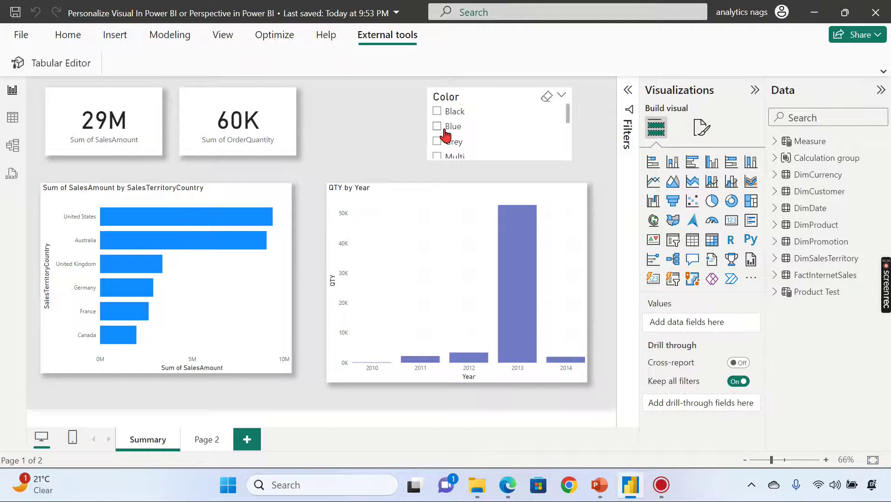
Collapse the Visualizations pane and switch to Page 2, then back to Summary.
click(753, 90)
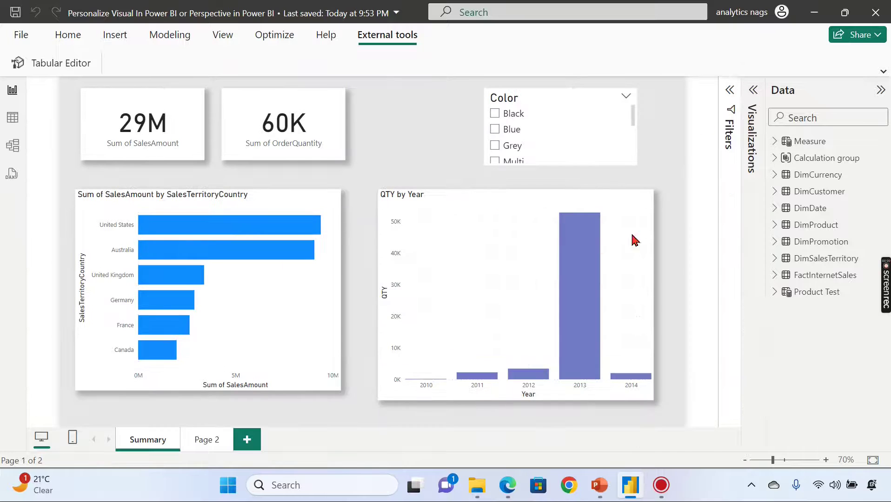
click(210, 442)
click(158, 446)
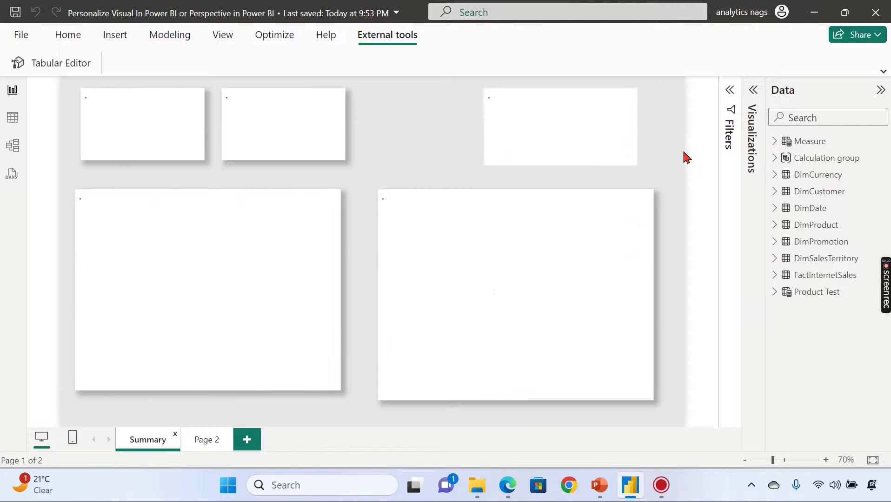
Check the Personalize visual perspective list offers only Default fields and Model, leaving Model selected.
click(754, 88)
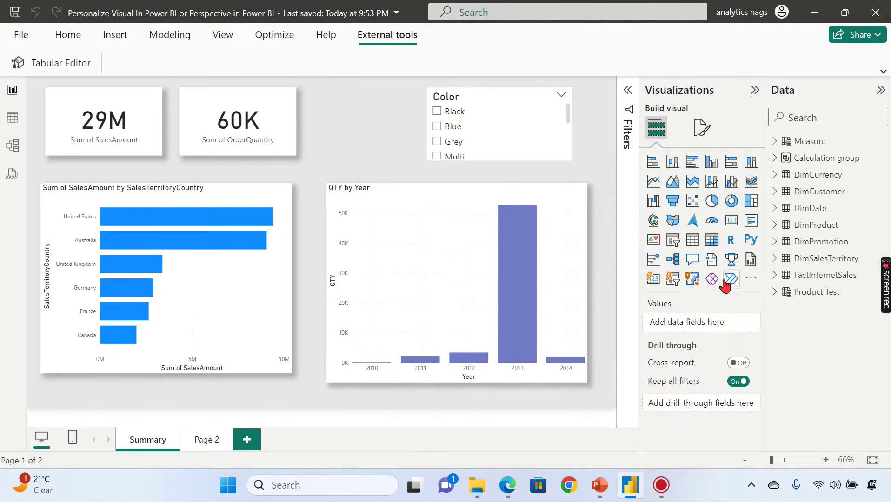
click(703, 131)
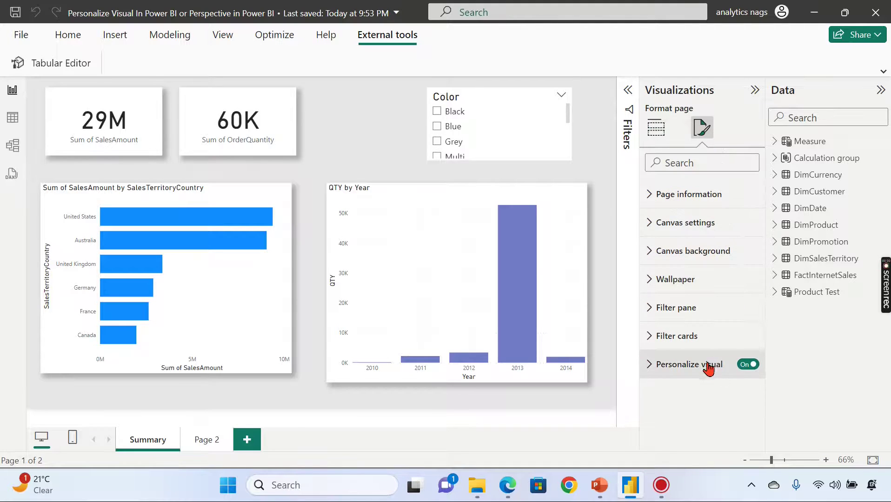
click(711, 366)
click(706, 396)
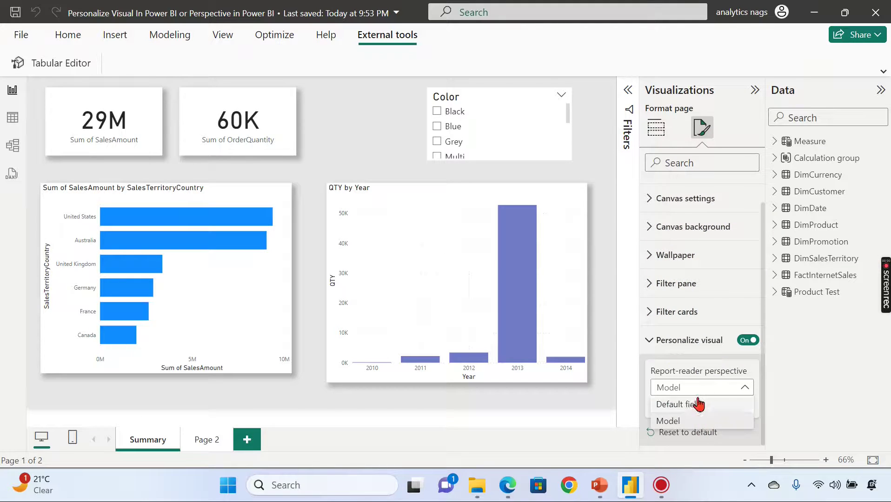
click(594, 163)
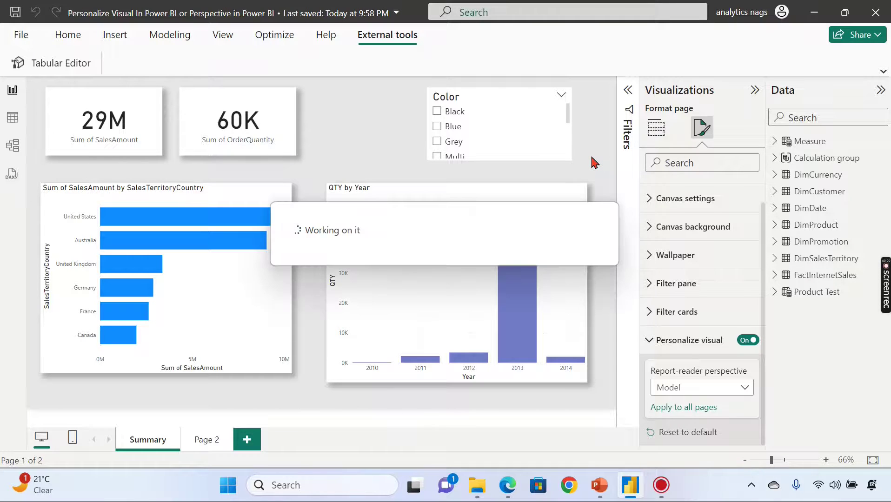
click(676, 388)
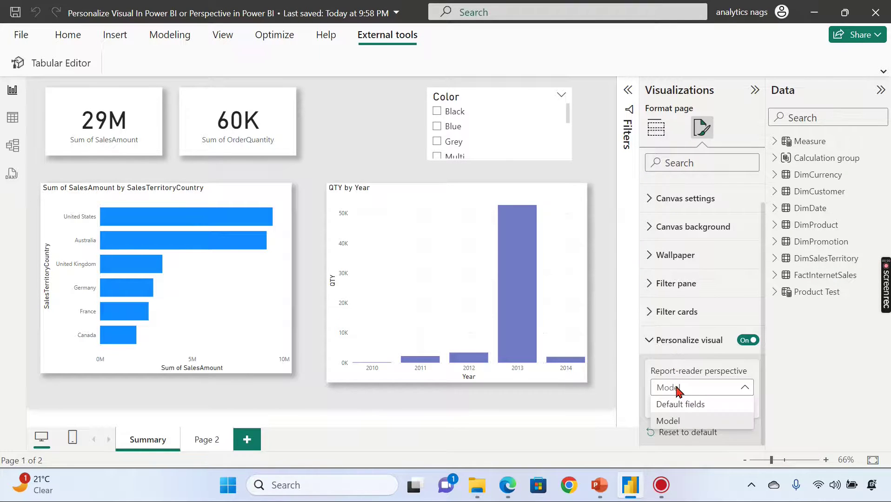
click(606, 185)
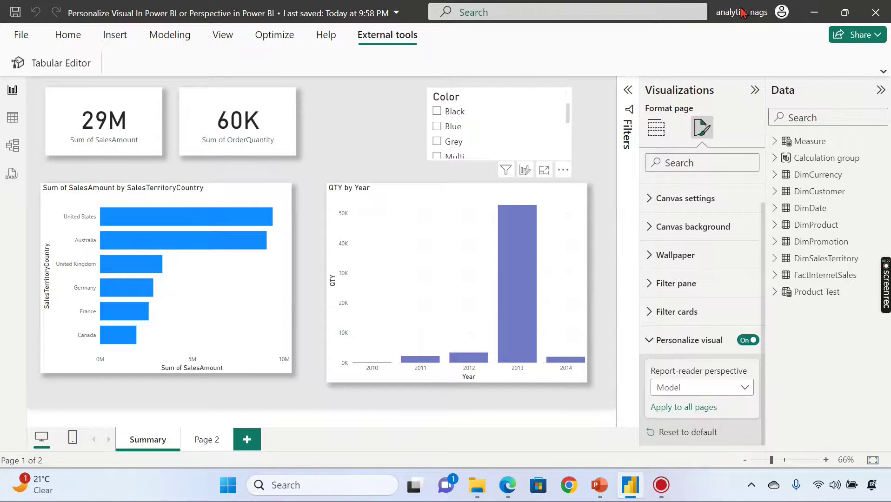
Close Power BI Desktop and bring up the Video 66 folder window.
click(880, 14)
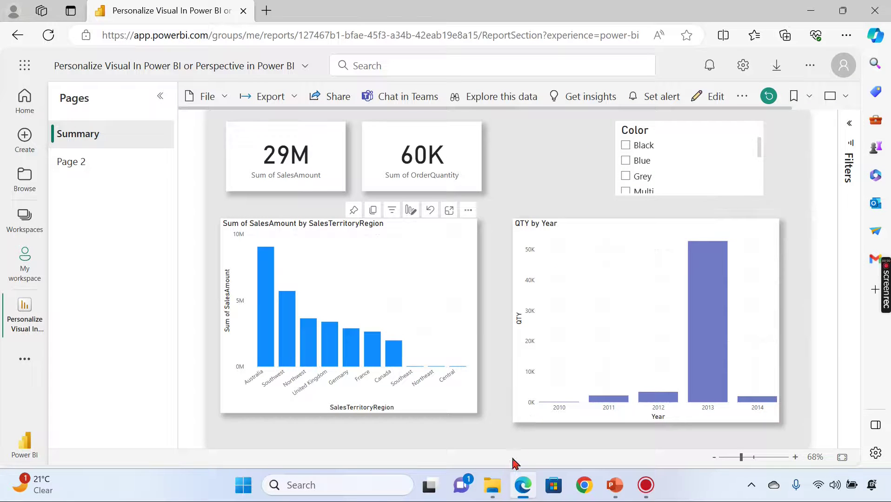
mouse_move(494, 490)
click(433, 424)
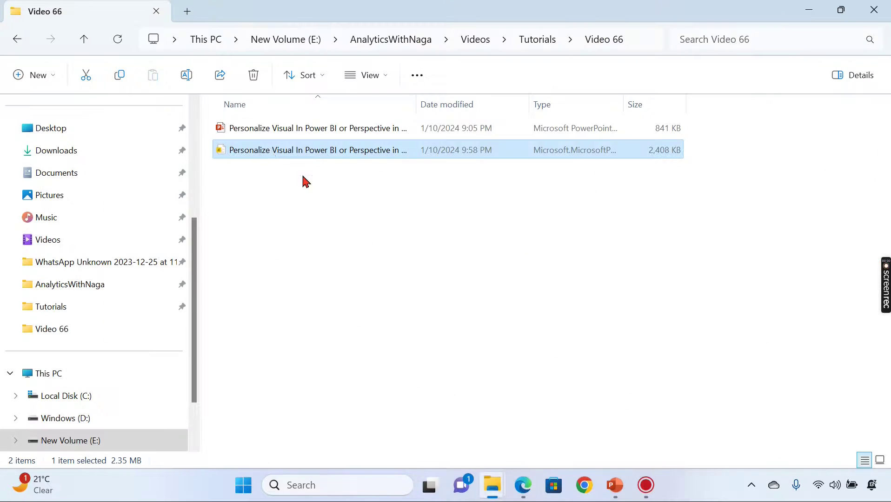
click(821, 15)
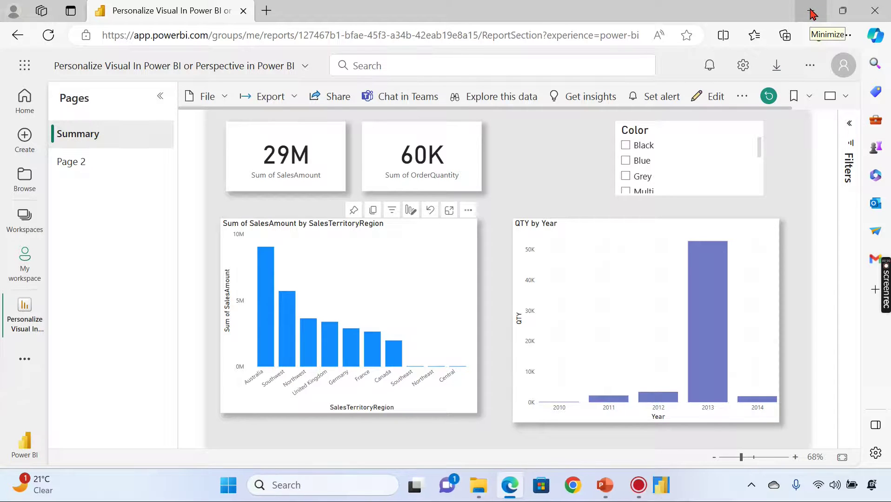
Switch among the Power BI, browser and PowerPoint windows while the .pbix report reopens.
mouse_move(663, 487)
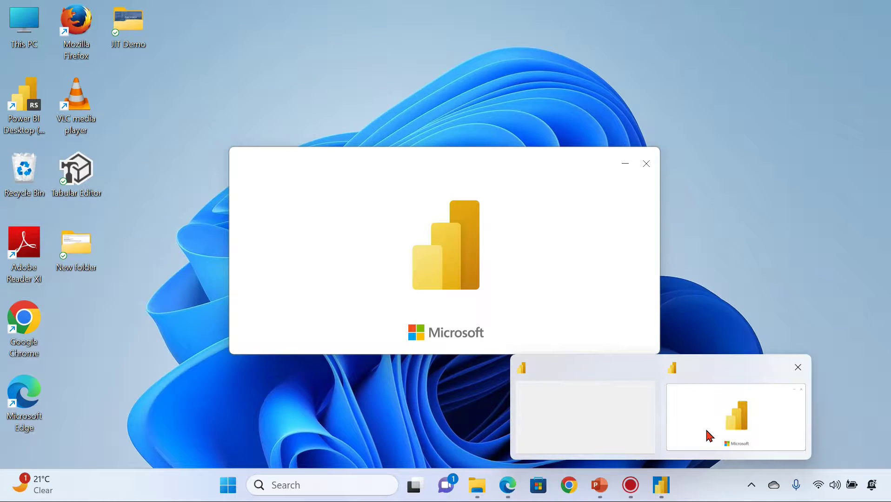
click(708, 438)
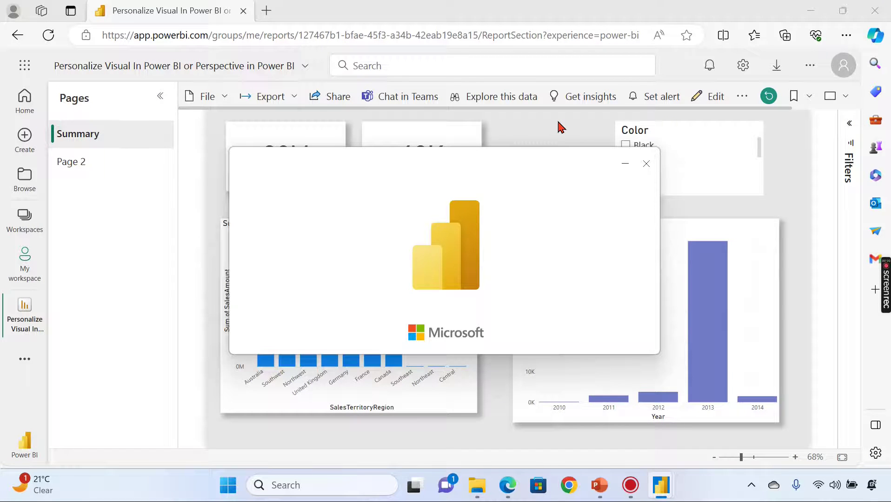
click(804, 18)
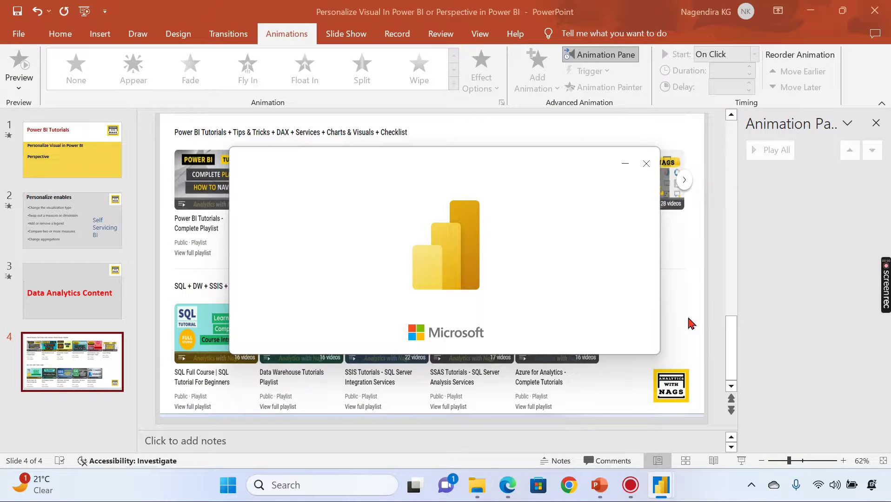
mouse_move(660, 486)
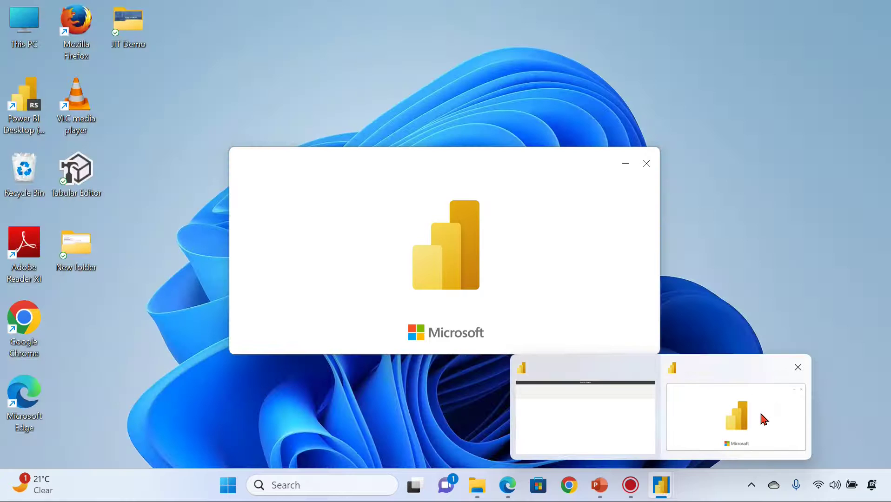
click(736, 430)
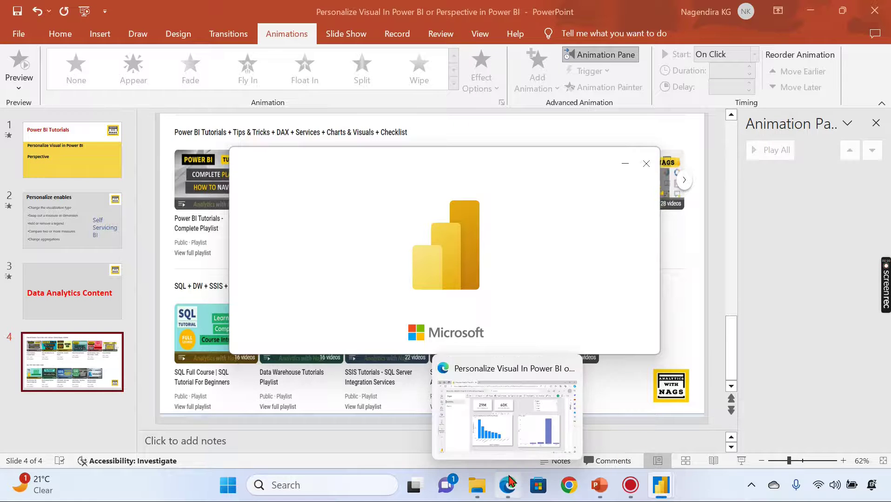
click(718, 298)
mouse_move(661, 485)
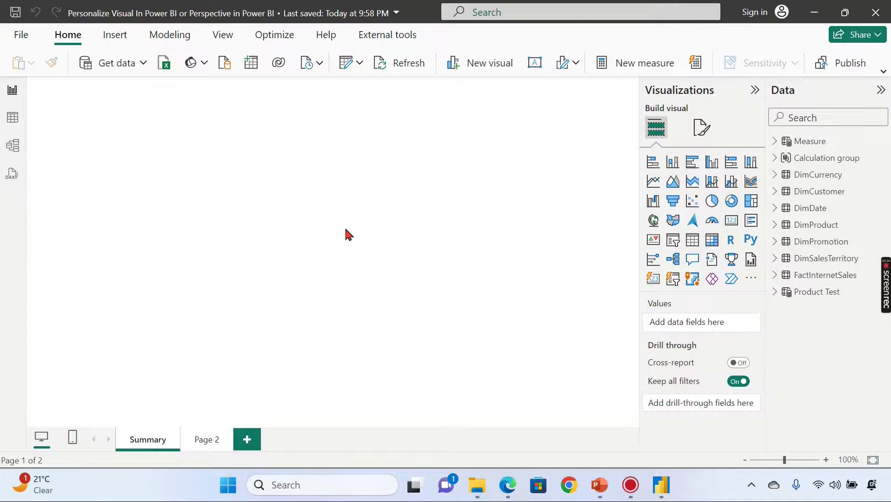
Set the Summary page's Personalize visual report-reader perspective to ProductRegion.
click(702, 128)
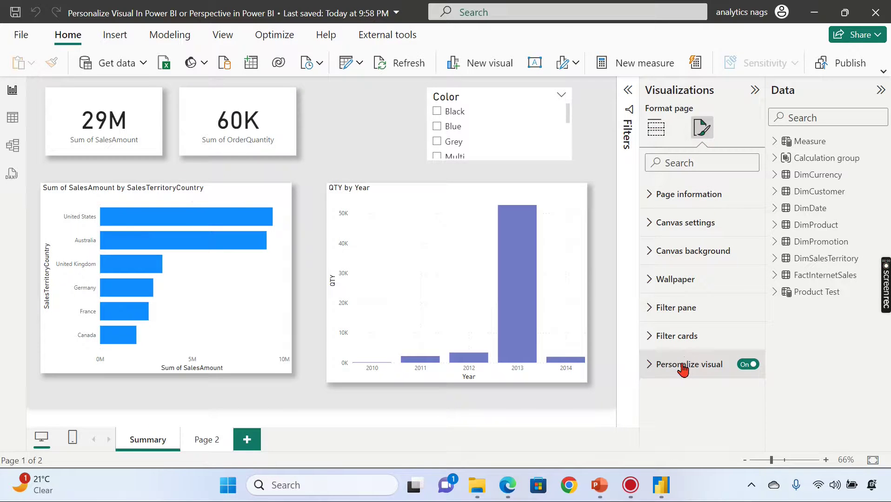
click(723, 371)
click(703, 391)
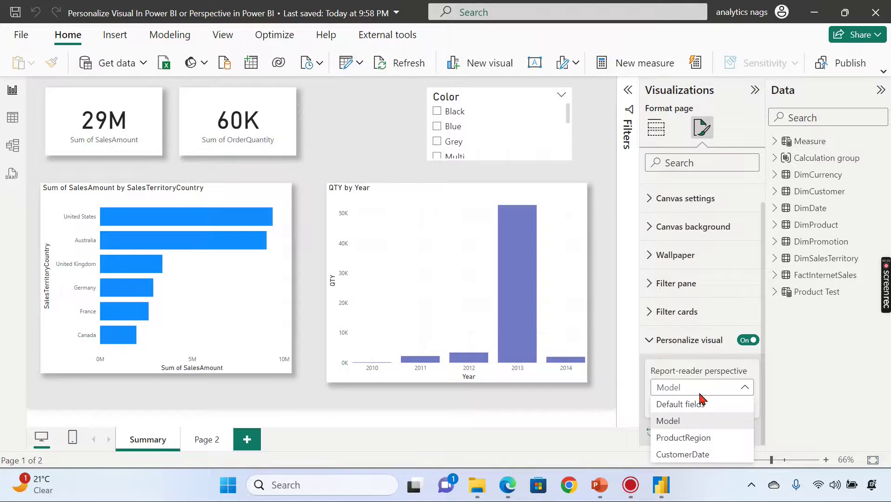
click(699, 440)
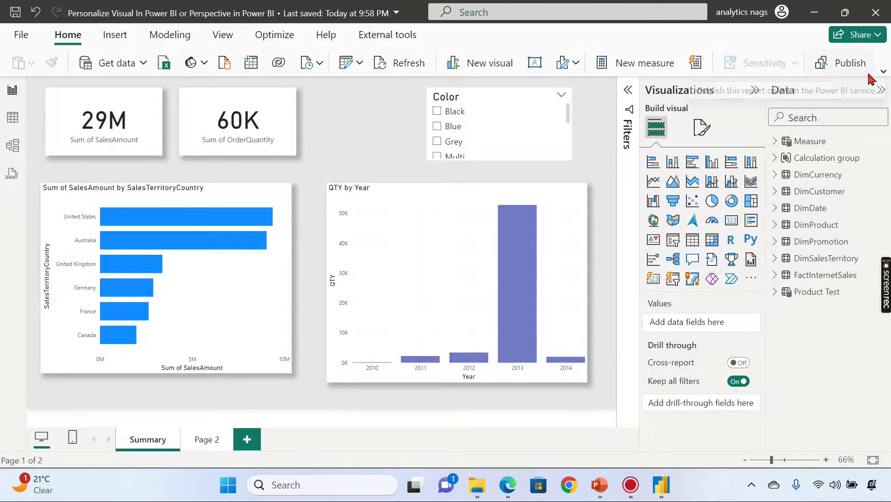
Save and publish the report to the workspace, replacing the existing dataset.
click(848, 64)
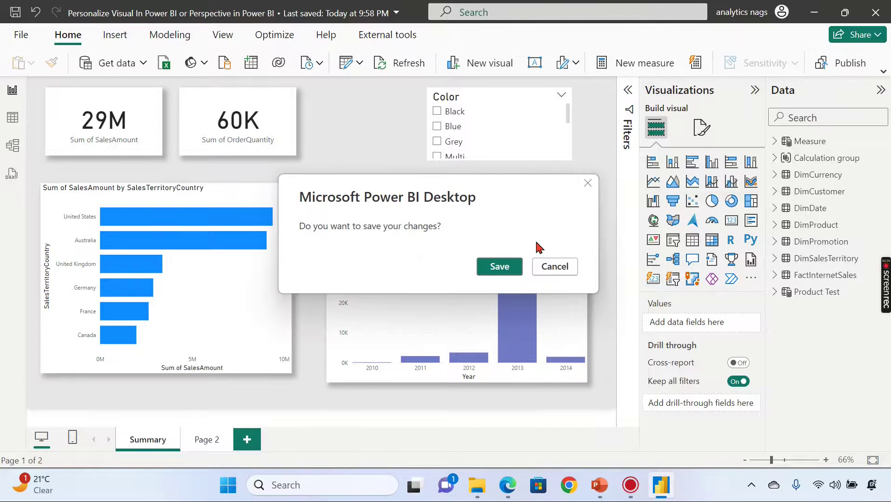
click(515, 264)
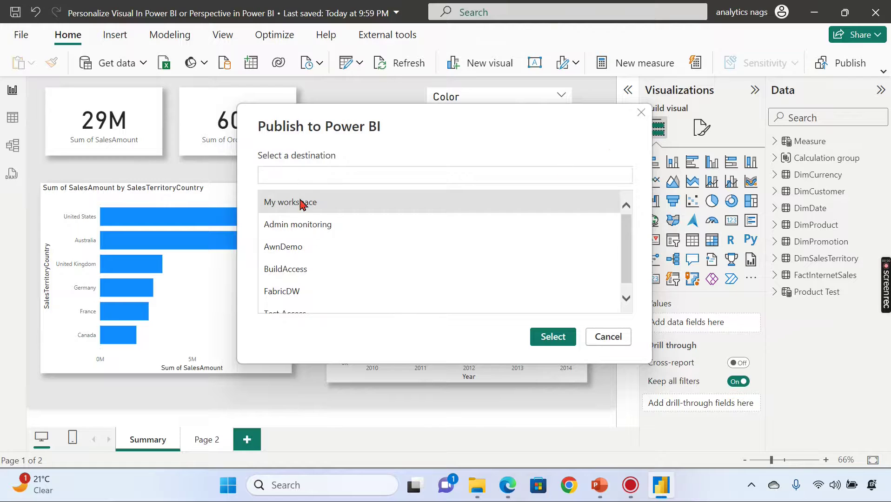
click(548, 338)
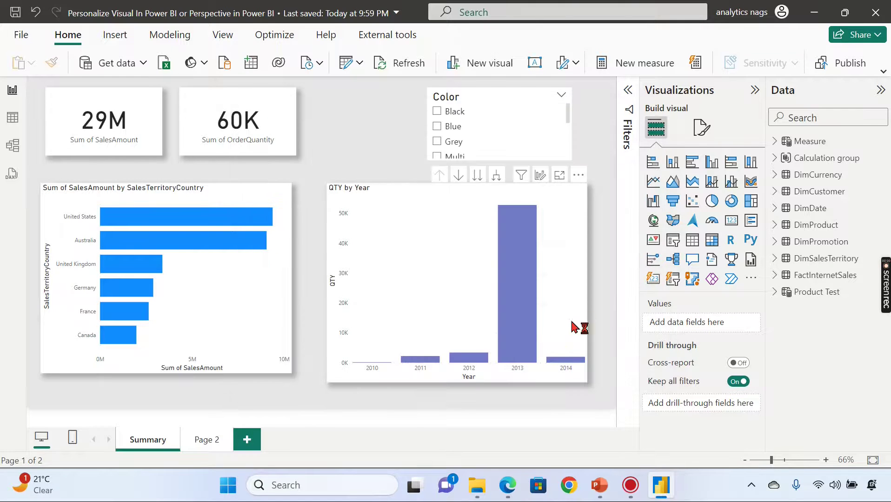
mouse_move(508, 491)
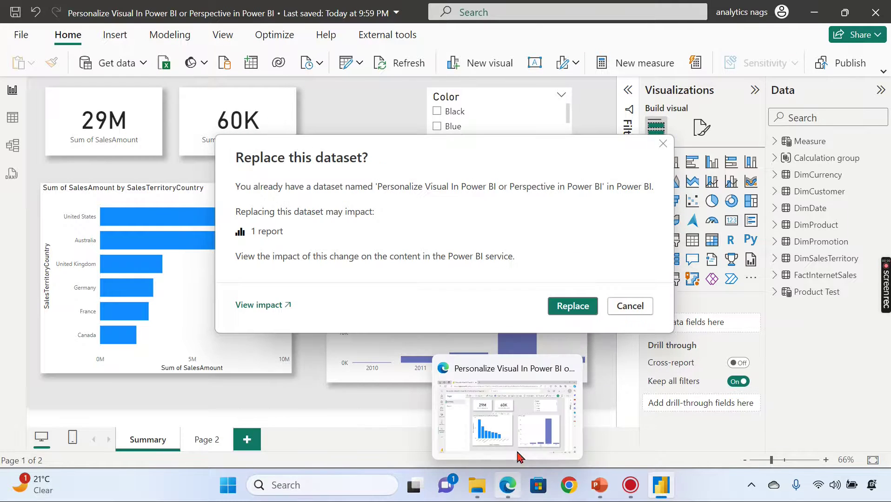
click(575, 309)
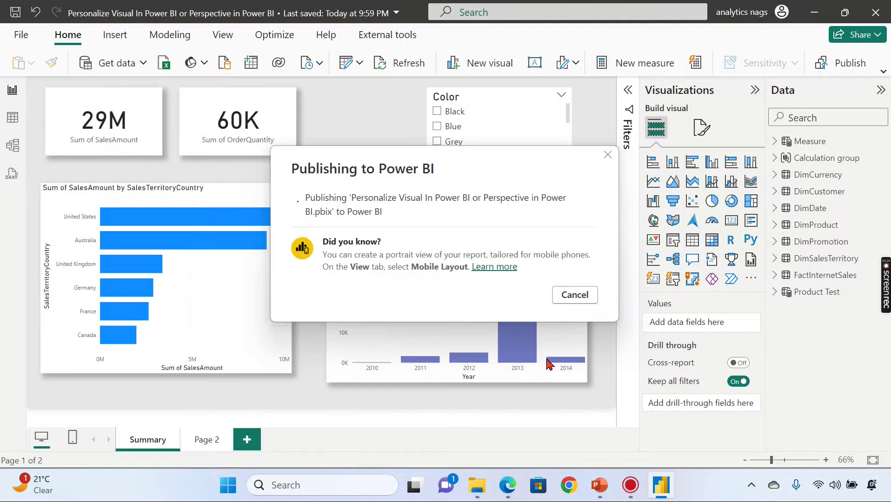
click(508, 485)
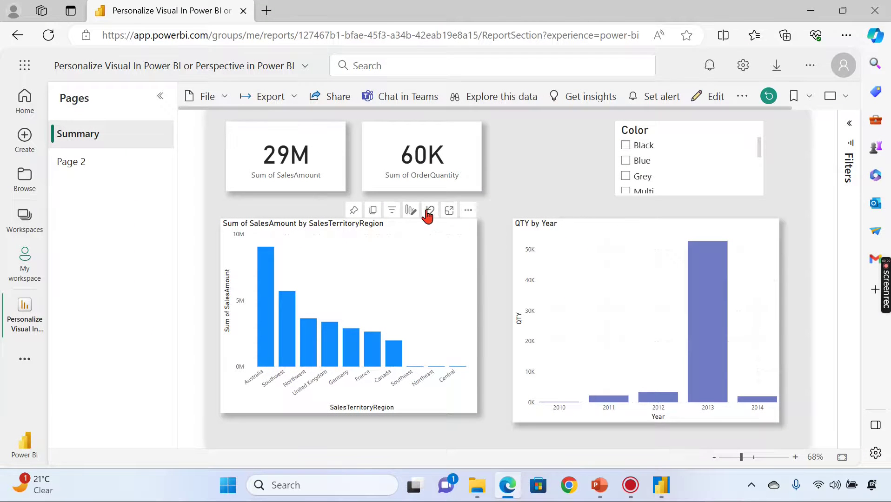
click(428, 214)
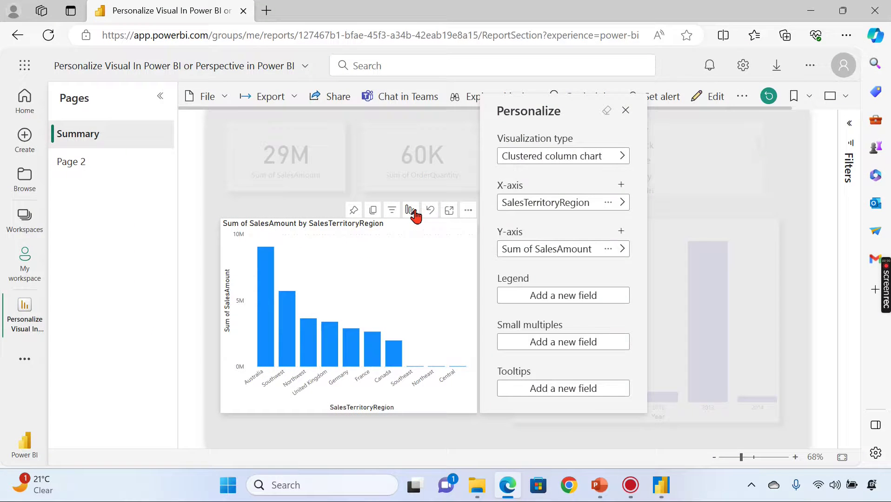
click(607, 204)
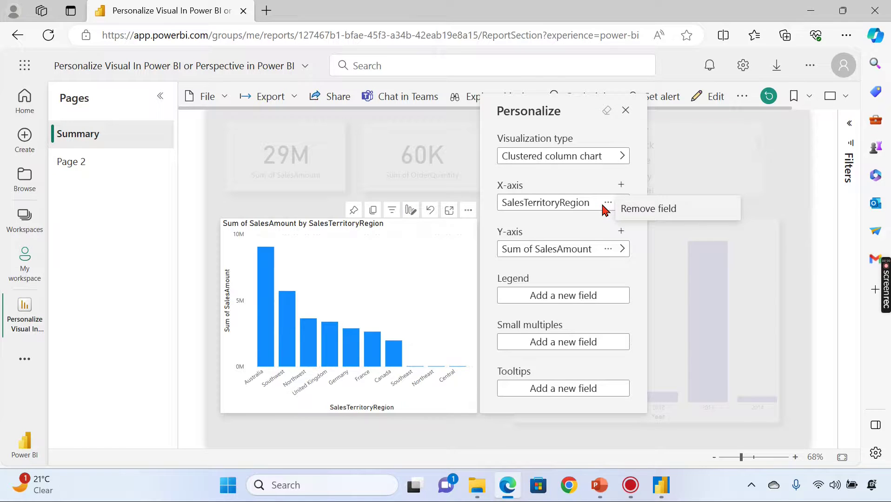
click(646, 240)
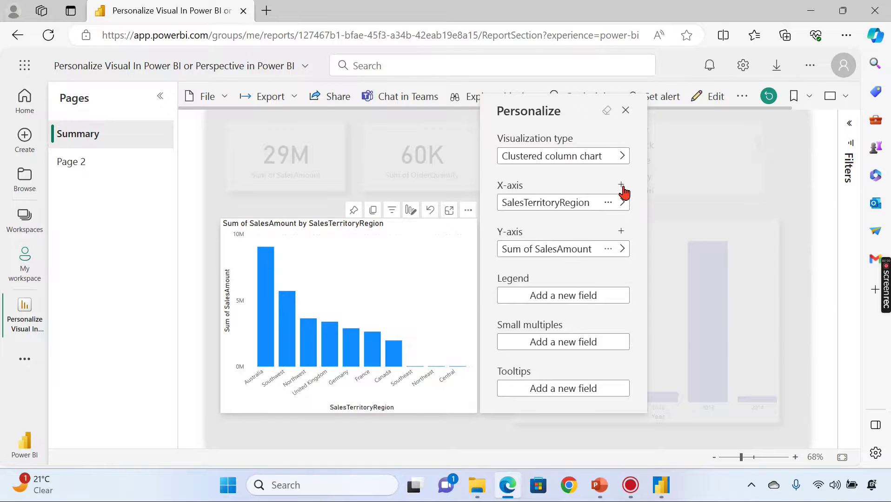
click(622, 186)
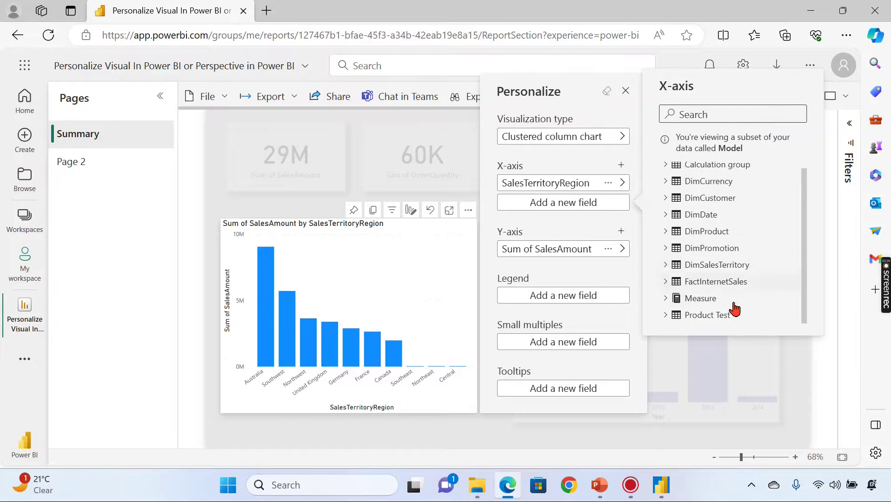
scroll(751, 182, up, 1)
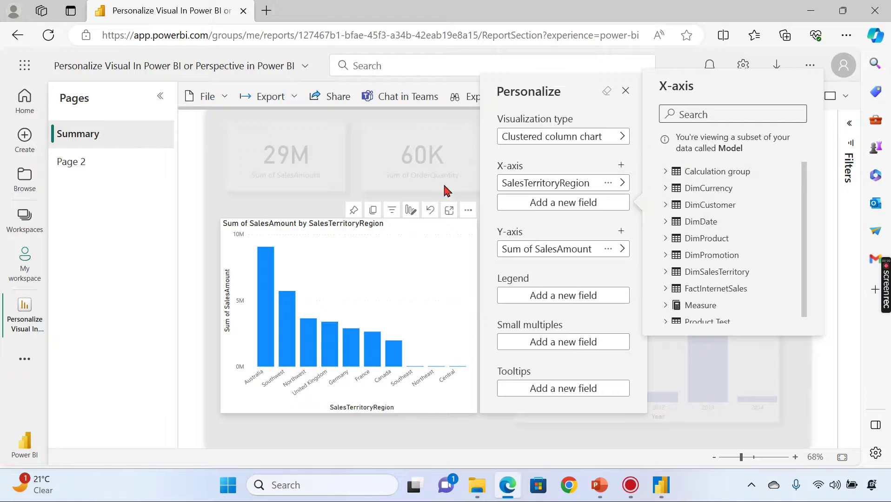
click(315, 208)
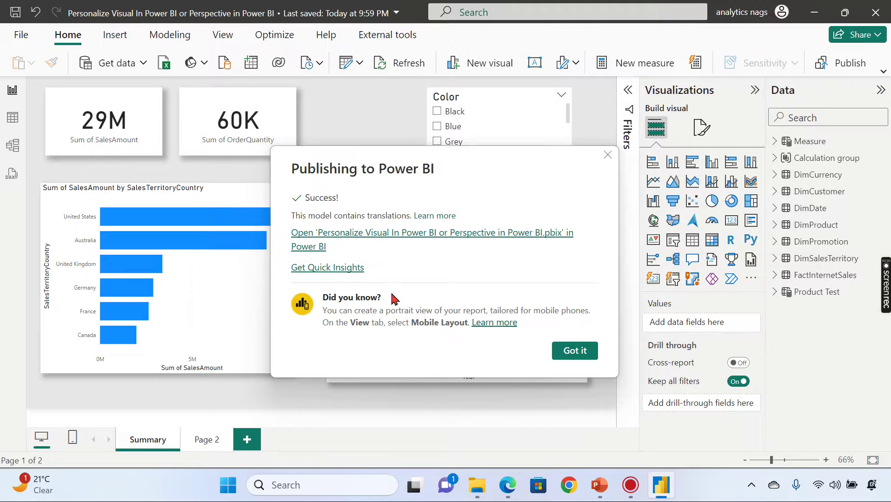
click(575, 350)
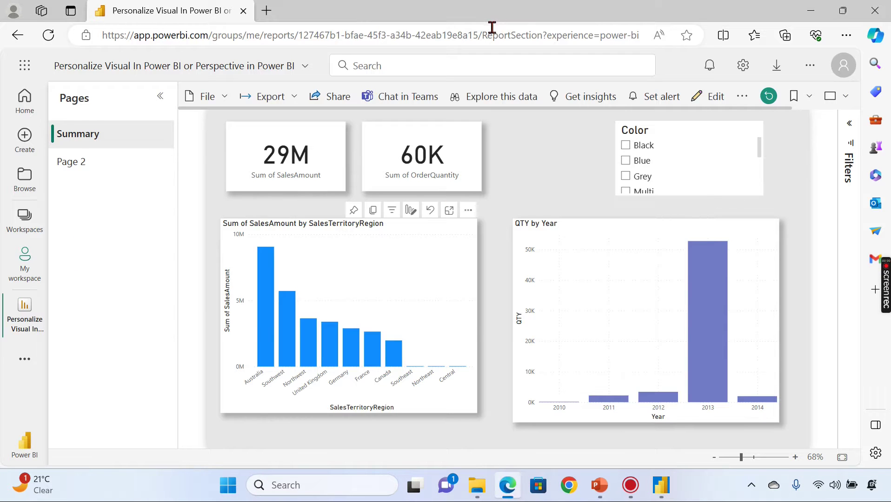
Reload the republished report and personalize the bar chart, adding DimProduct Color to its Y-axis.
click(493, 28)
key(Return)
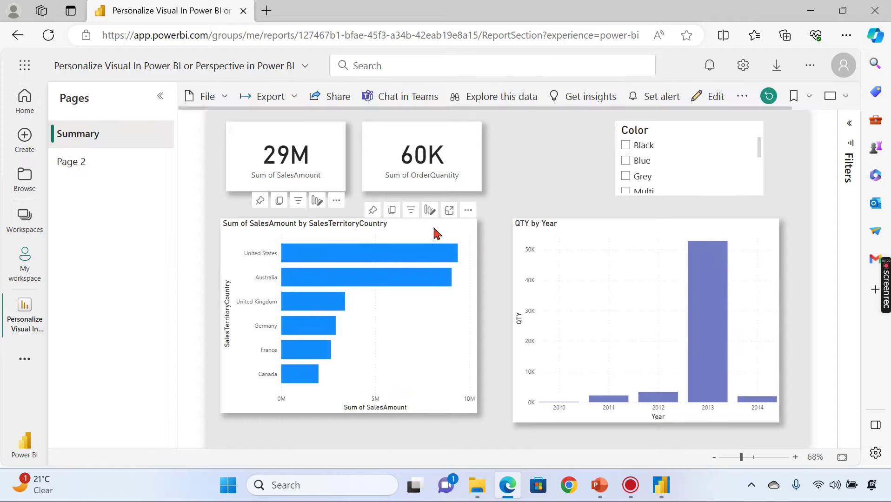
click(429, 211)
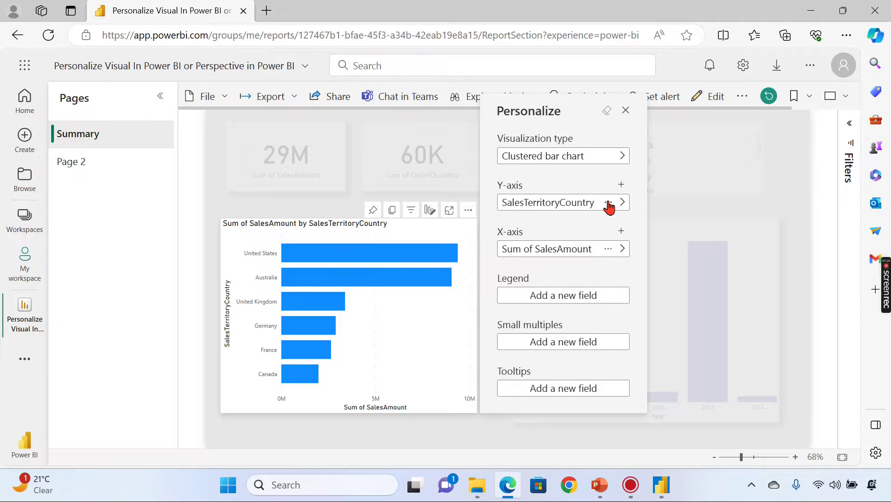
click(623, 200)
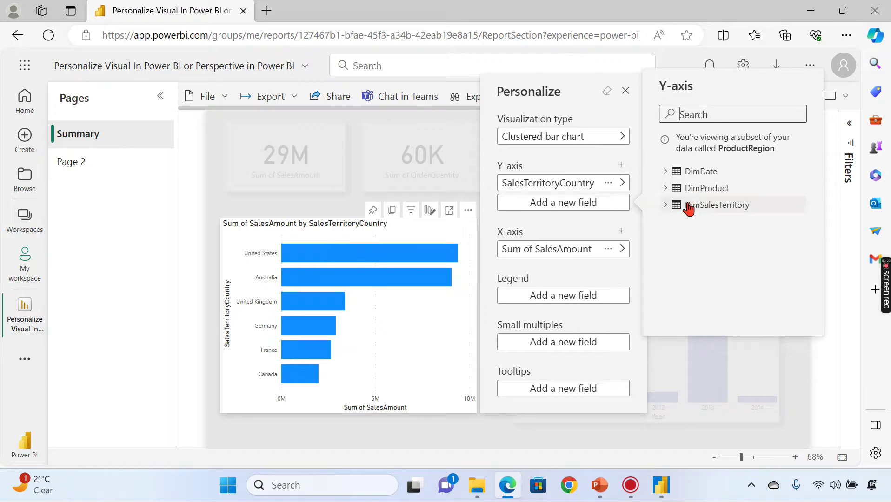
click(665, 188)
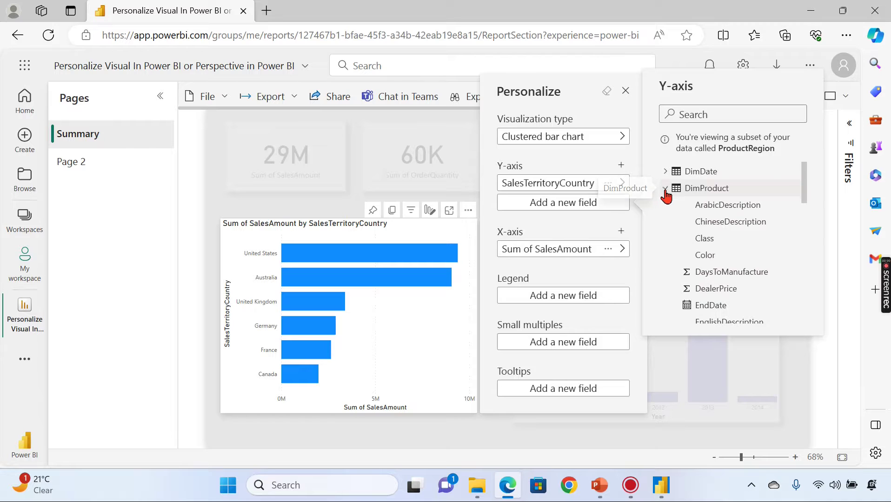
click(705, 256)
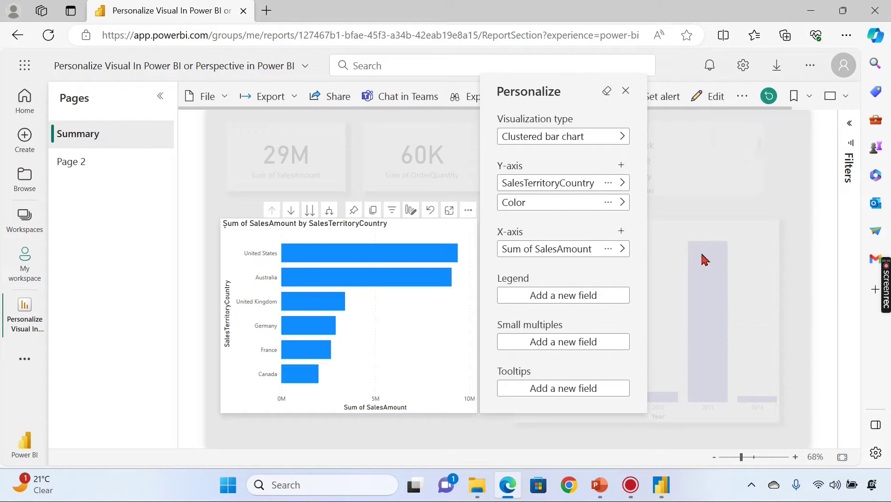
Remove SalesTerritoryCountry from the chart, close the personalization pane, and return to Power BI Desktop.
click(609, 183)
click(638, 190)
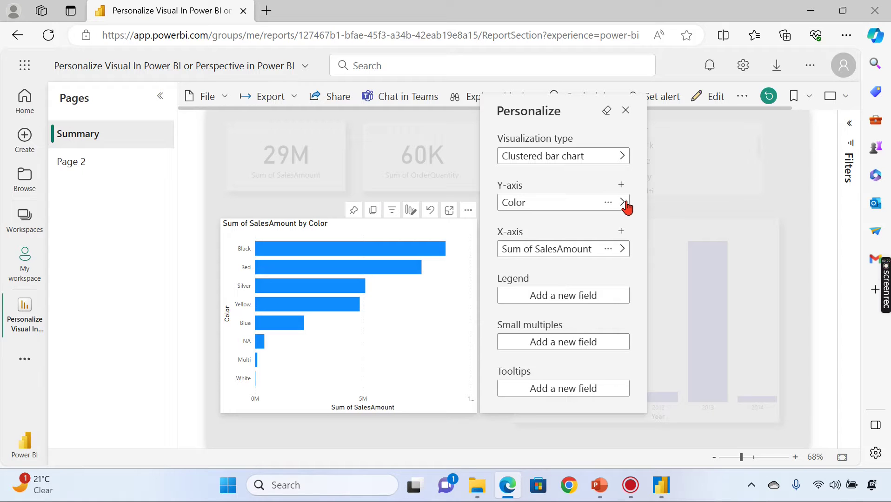
click(608, 203)
click(608, 203)
click(621, 185)
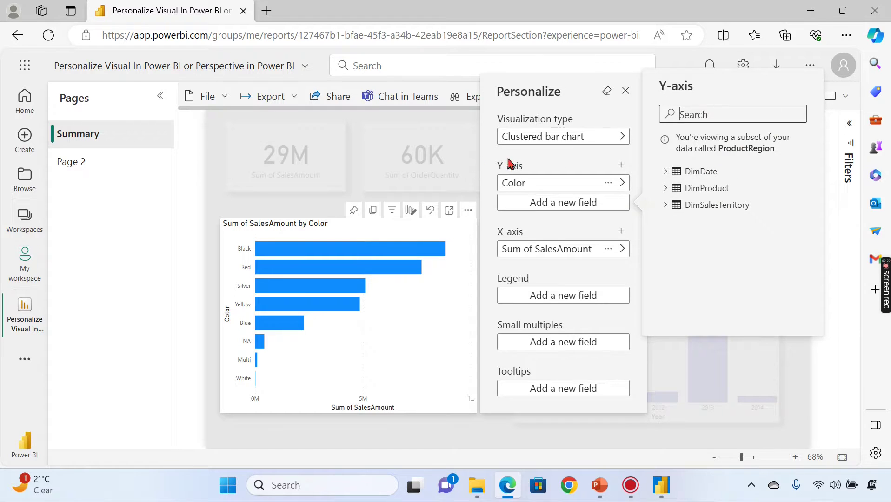
click(330, 206)
key(alt+Tab)
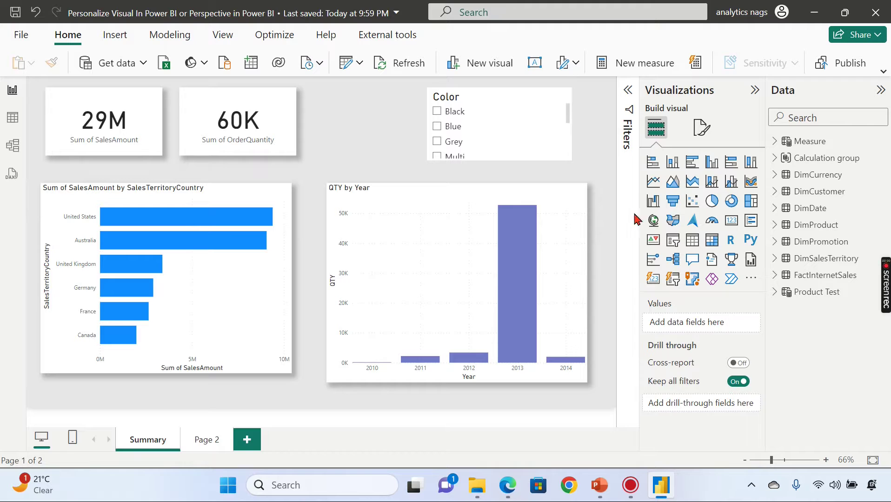
Confirm ProductRegion as the report-reader perspective in the page's Personalize visual settings.
click(702, 128)
click(690, 367)
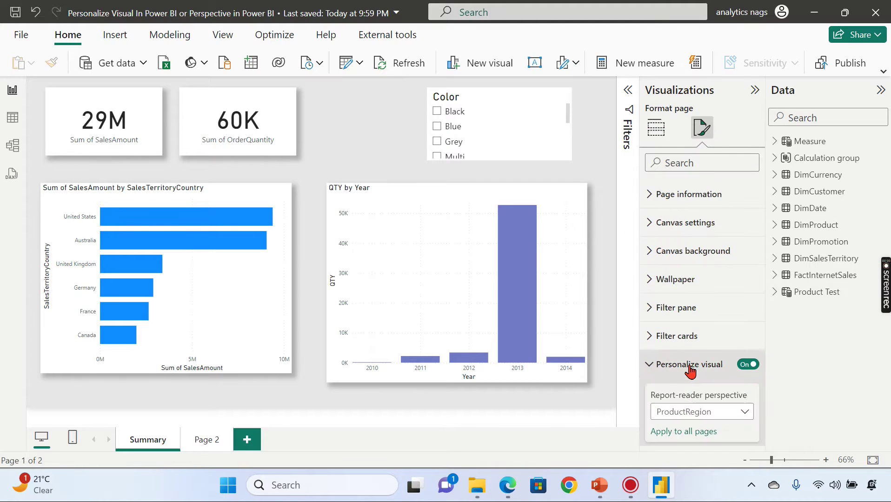
scroll(719, 386, down, 1)
click(720, 389)
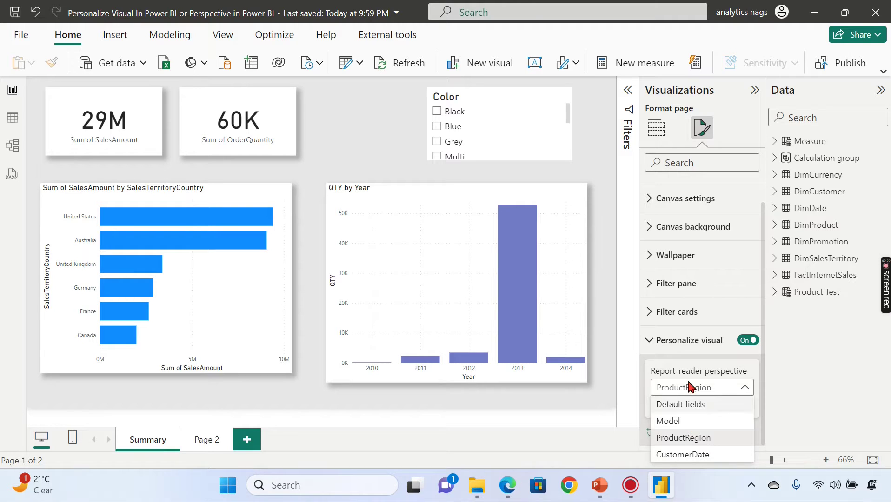
click(612, 196)
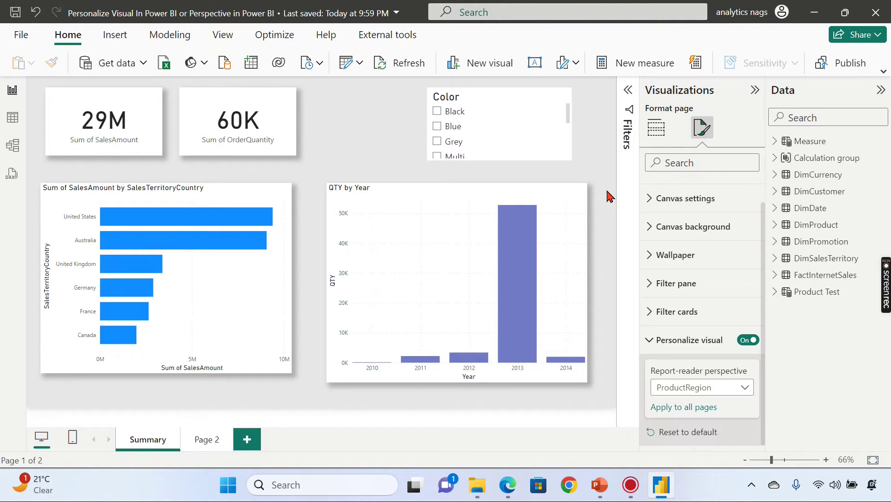
Collapse the Data pane, recheck the Personalize visual settings, and go back to Build visual.
click(755, 90)
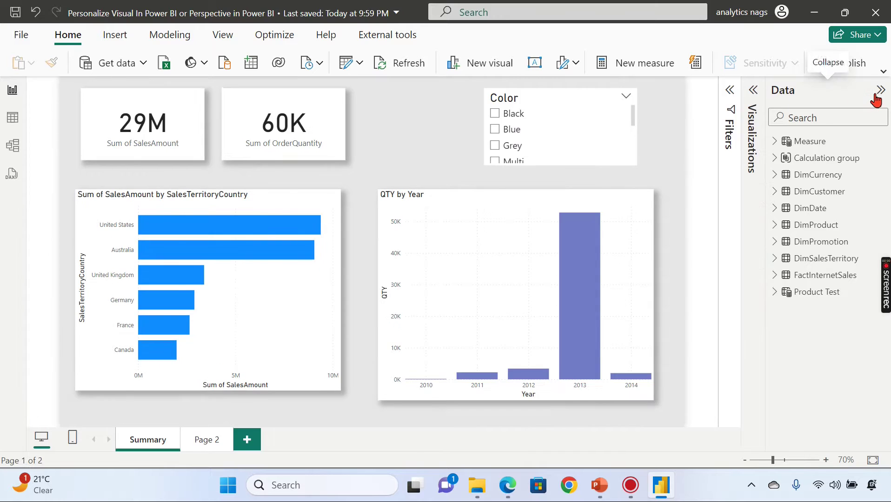
click(880, 90)
click(855, 135)
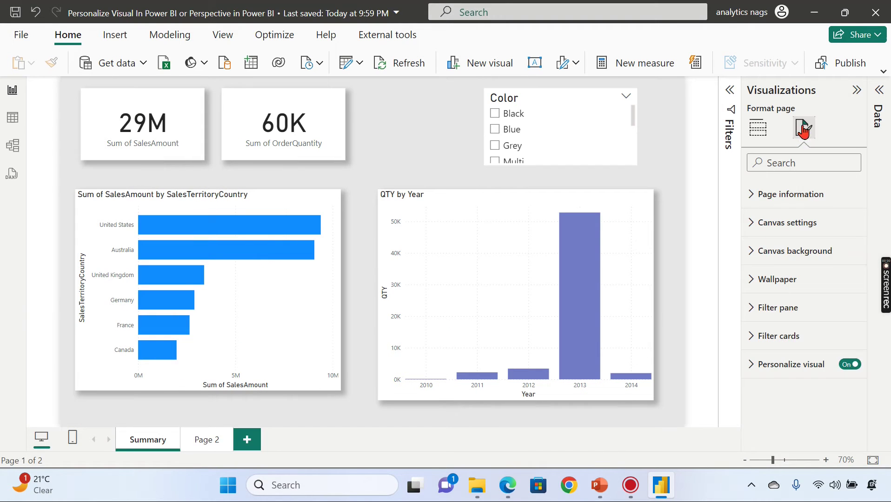
click(784, 380)
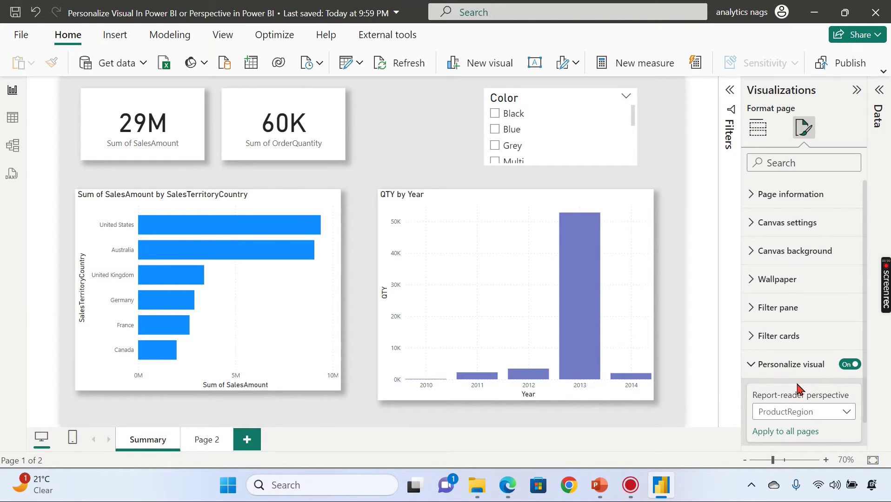
click(758, 127)
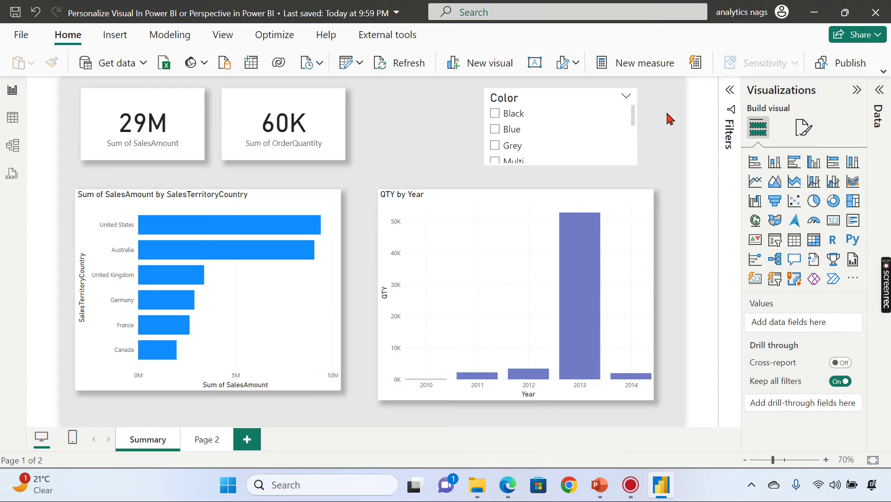